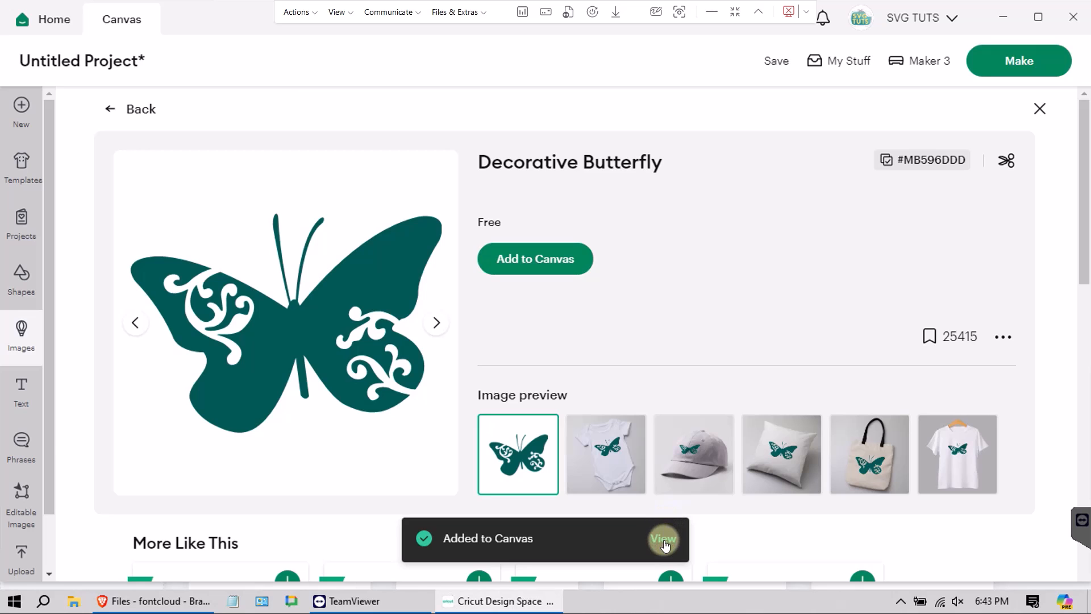
Step: Move the Decorative Butterfly across the canvas to about the 7-inch mark and duplicate it
click(663, 540)
click(308, 333)
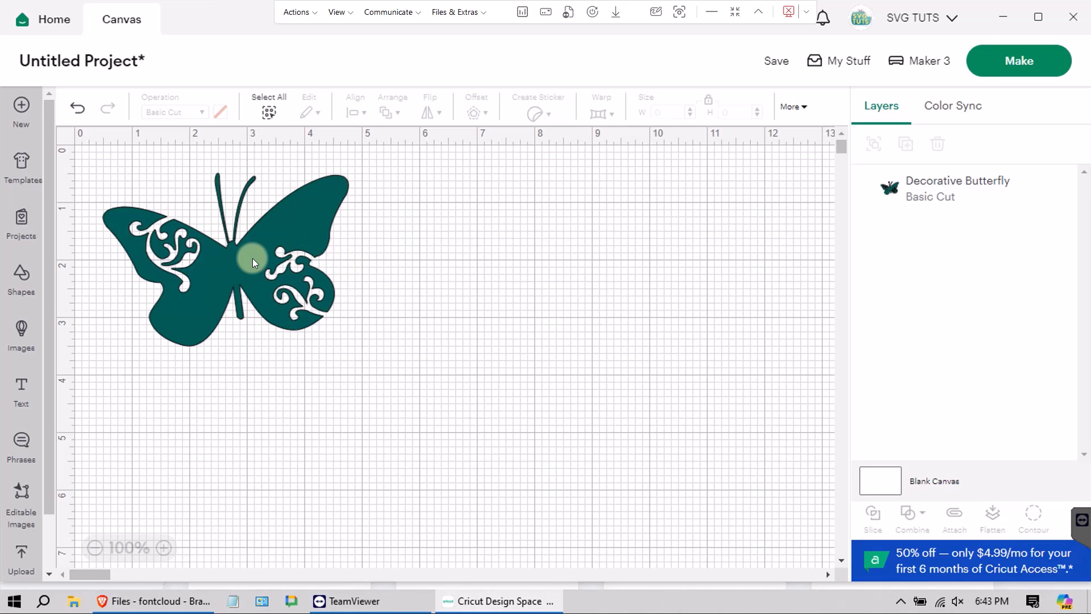
drag(252, 258, 641, 268)
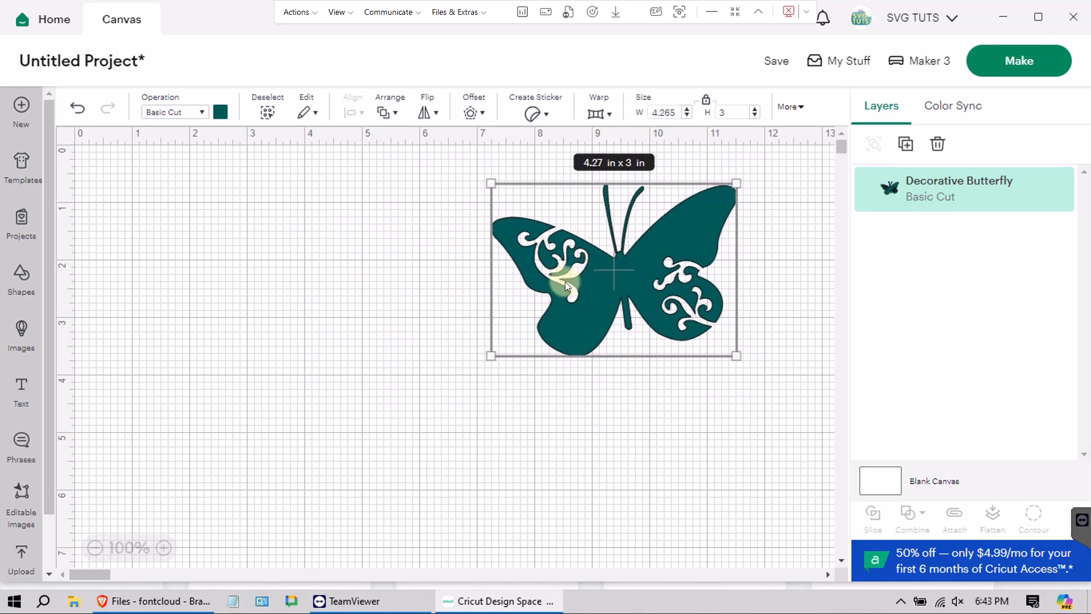
click(907, 146)
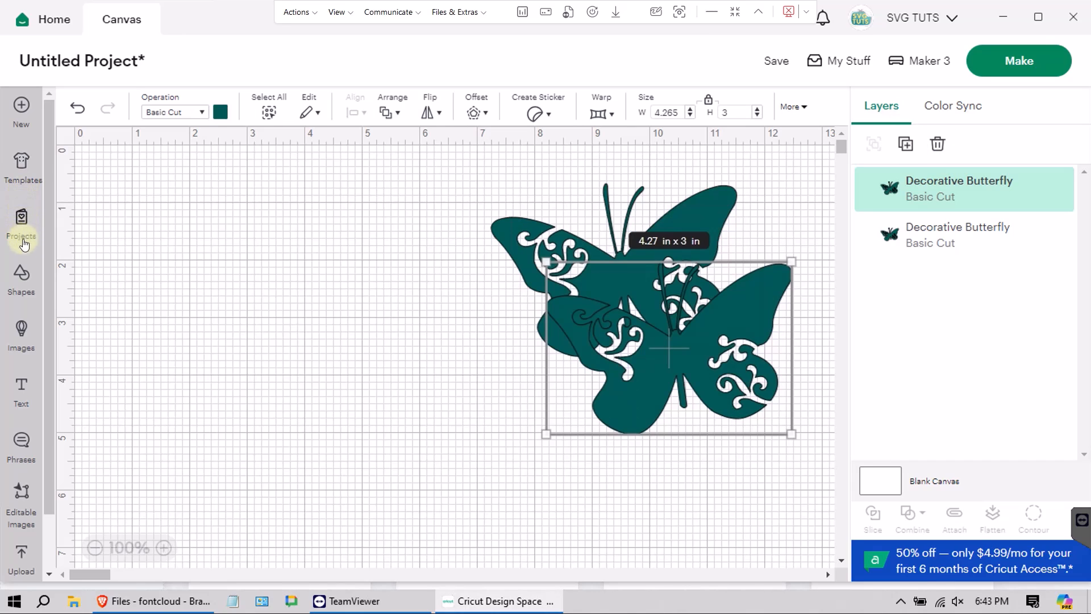
Step: Add an Oval shape with rounded ends and set its width to 5 in with proportions unlocked, relocking them when done
click(21, 281)
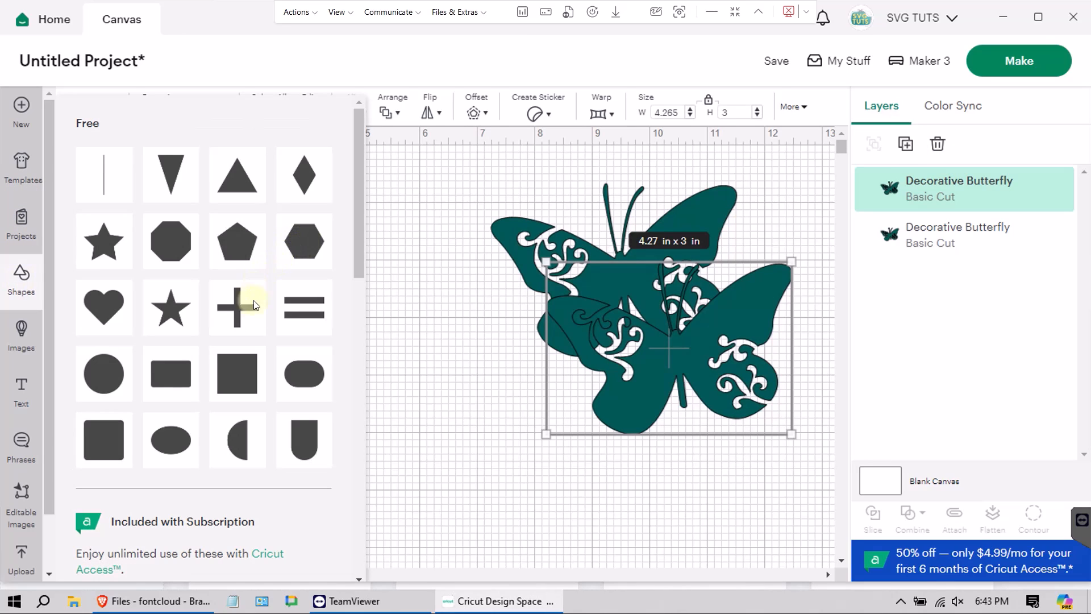
click(301, 367)
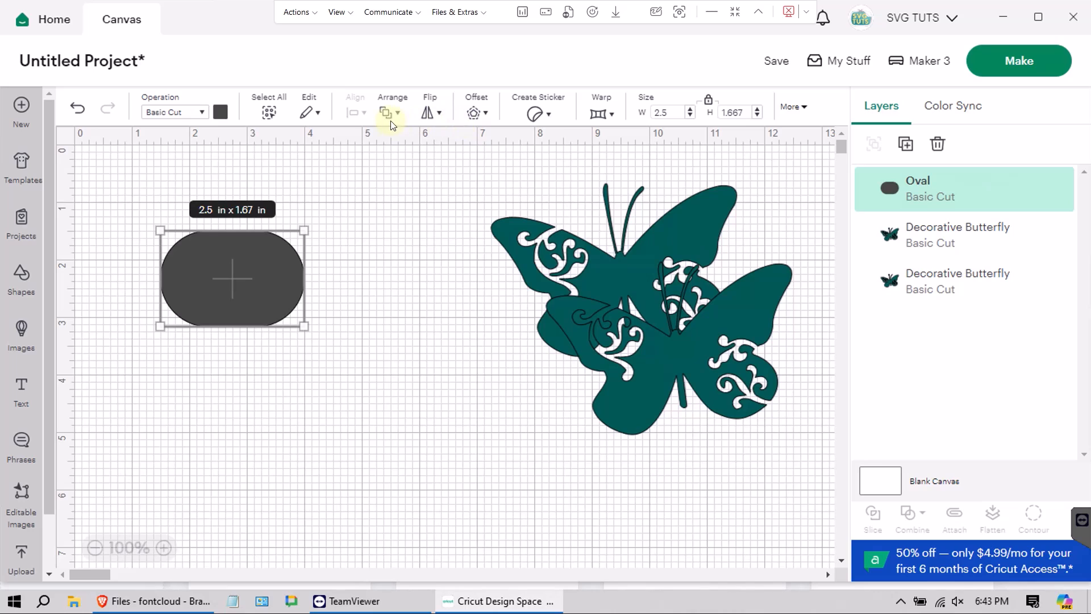
click(709, 104)
click(636, 116)
key(Return)
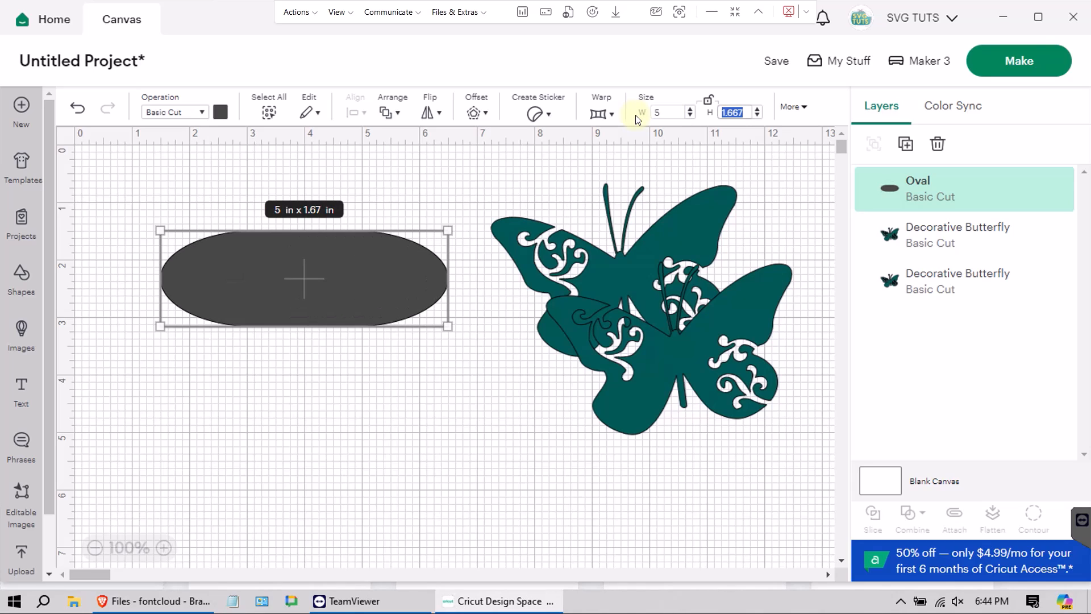
click(705, 101)
Step: Duplicate the 5 in wide oval three times to make four ovals
click(906, 145)
click(906, 145)
click(906, 149)
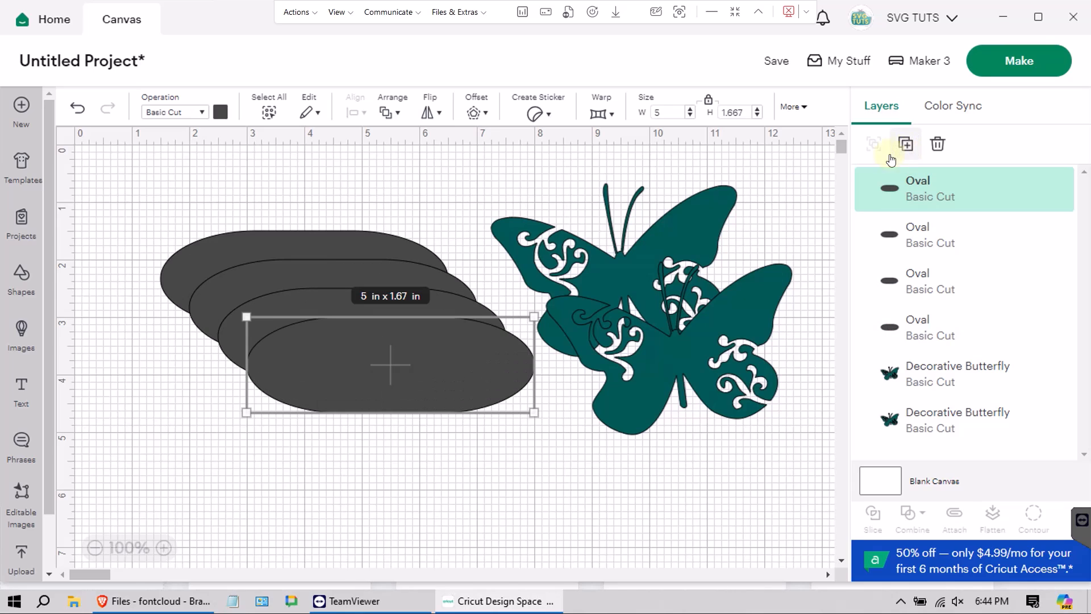
Step: Rotate the second oval from the back of the stack by 90 degrees
click(322, 245)
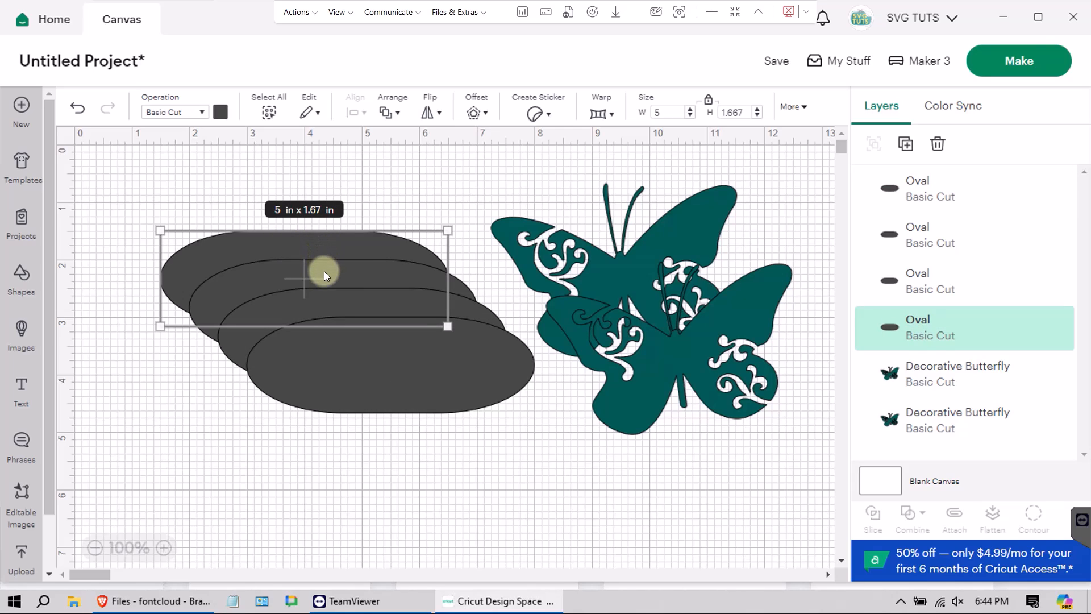
click(324, 271)
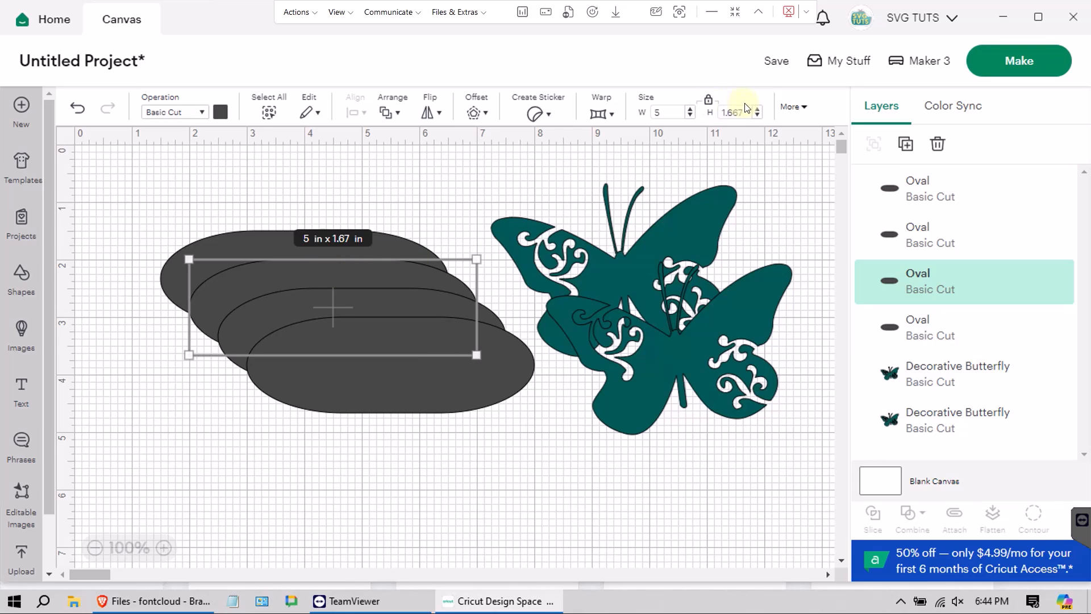
click(804, 107)
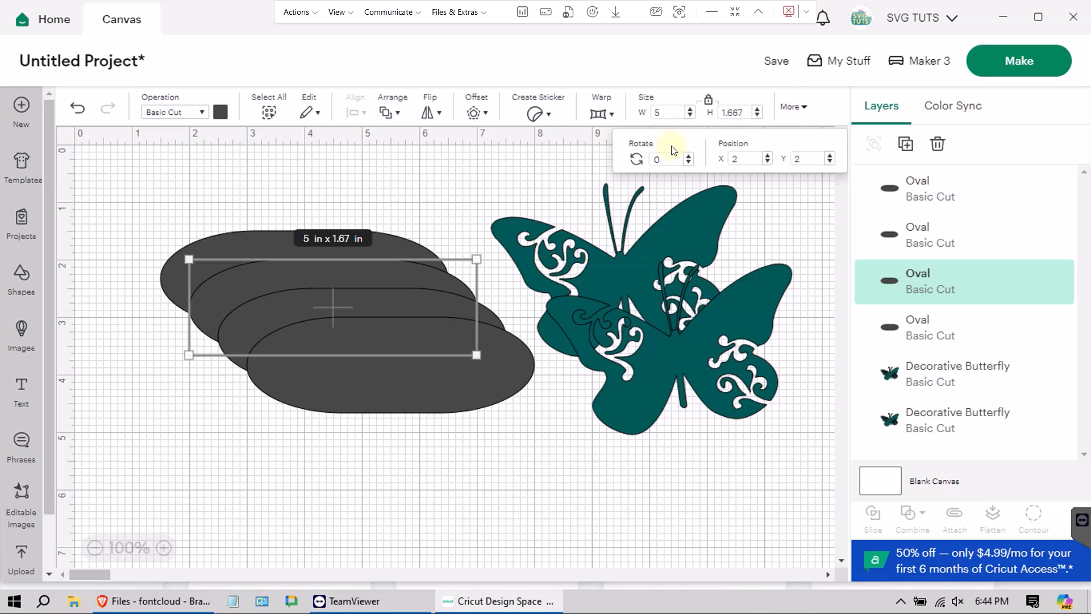
click(659, 159)
text(90)
Step: Rotate the third oval by 45 degrees and the front oval by 135 degrees
click(451, 304)
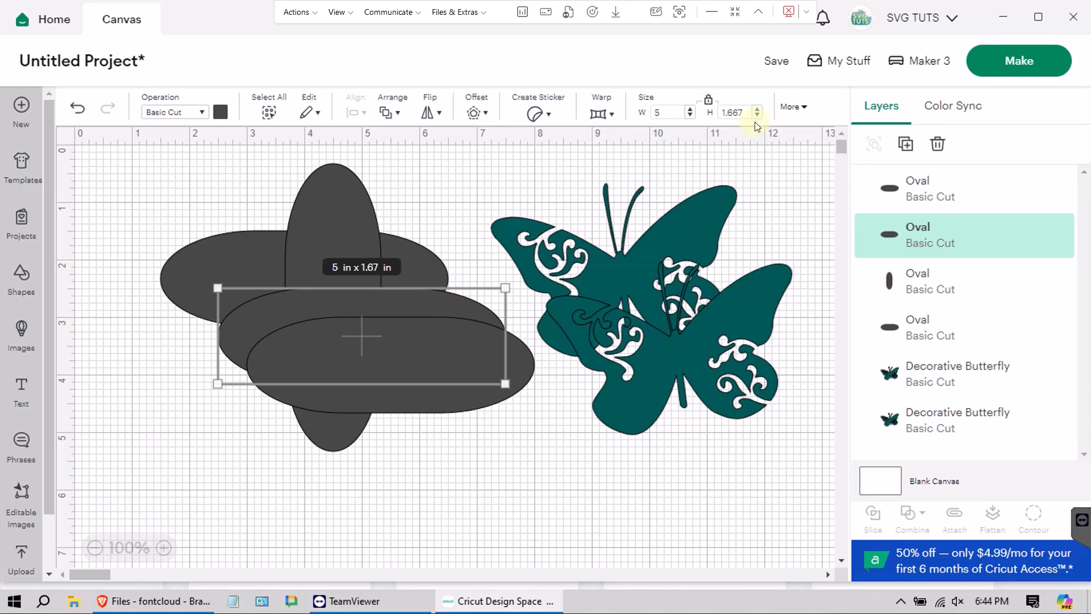
click(804, 108)
click(637, 161)
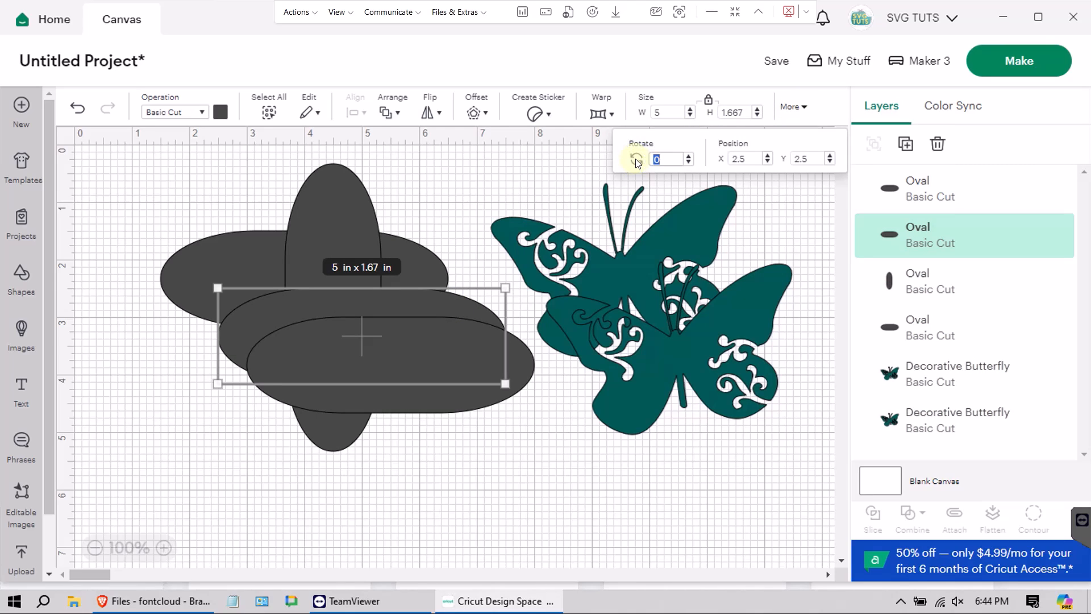
key(Return)
click(479, 351)
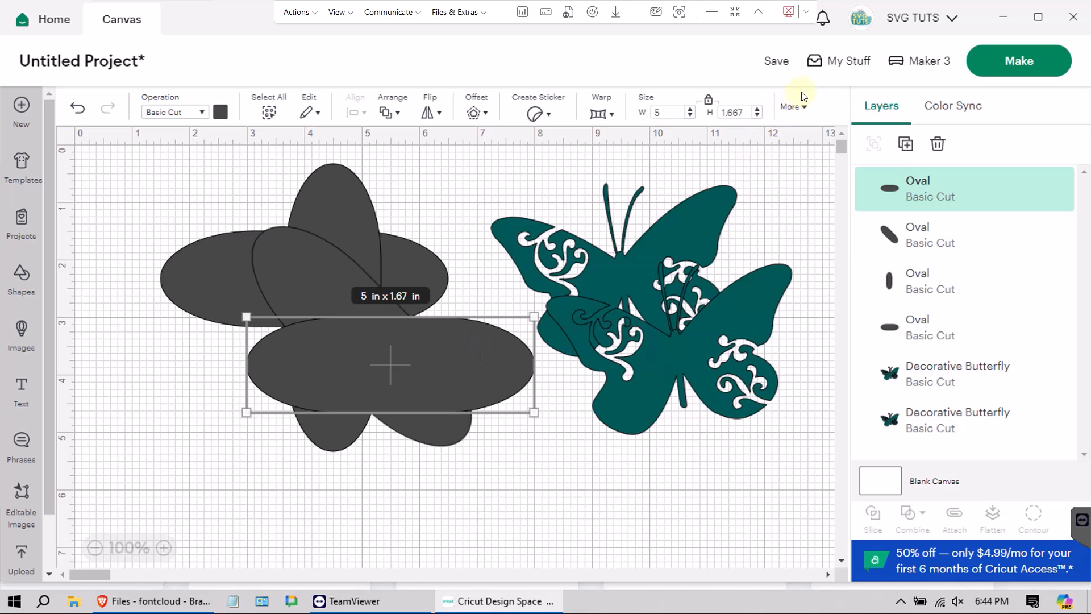
click(793, 107)
text(135)
click(620, 158)
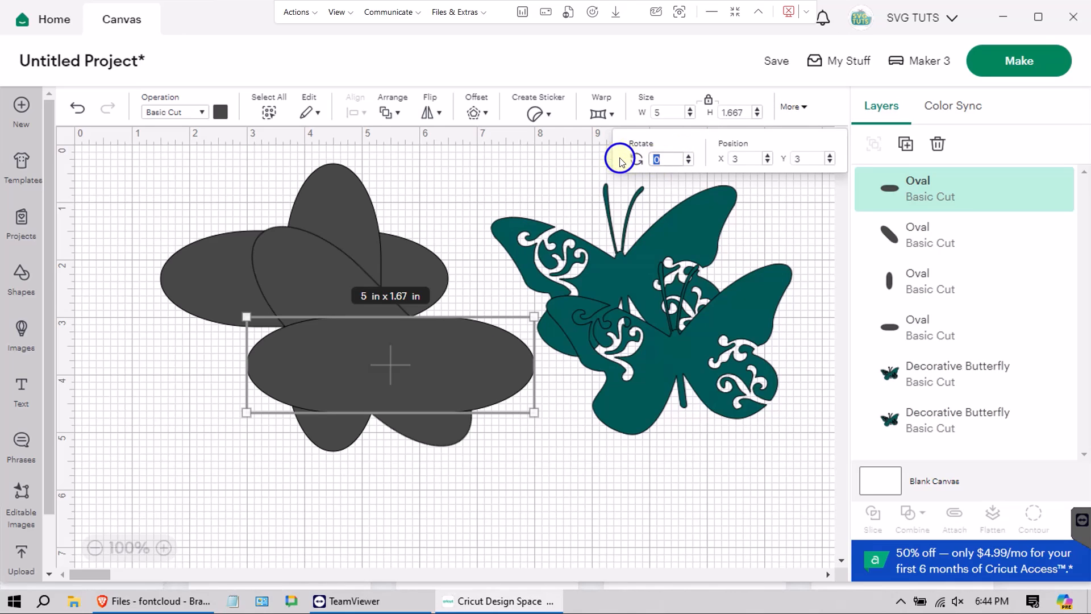
Step: Center all four ovals on each other and weld them into a single flower shape
drag(143, 168, 416, 464)
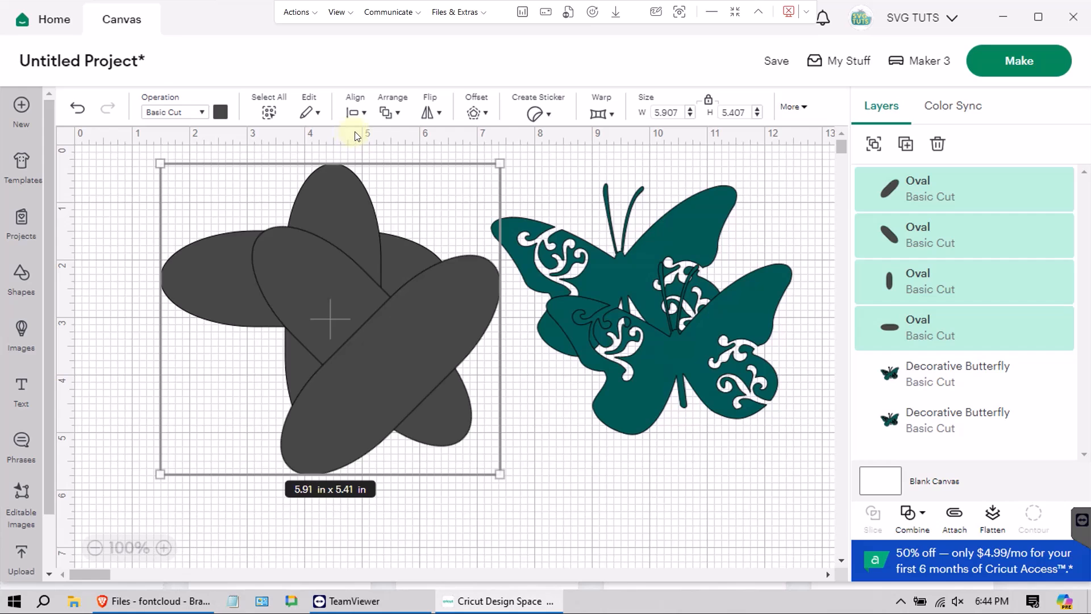
click(357, 116)
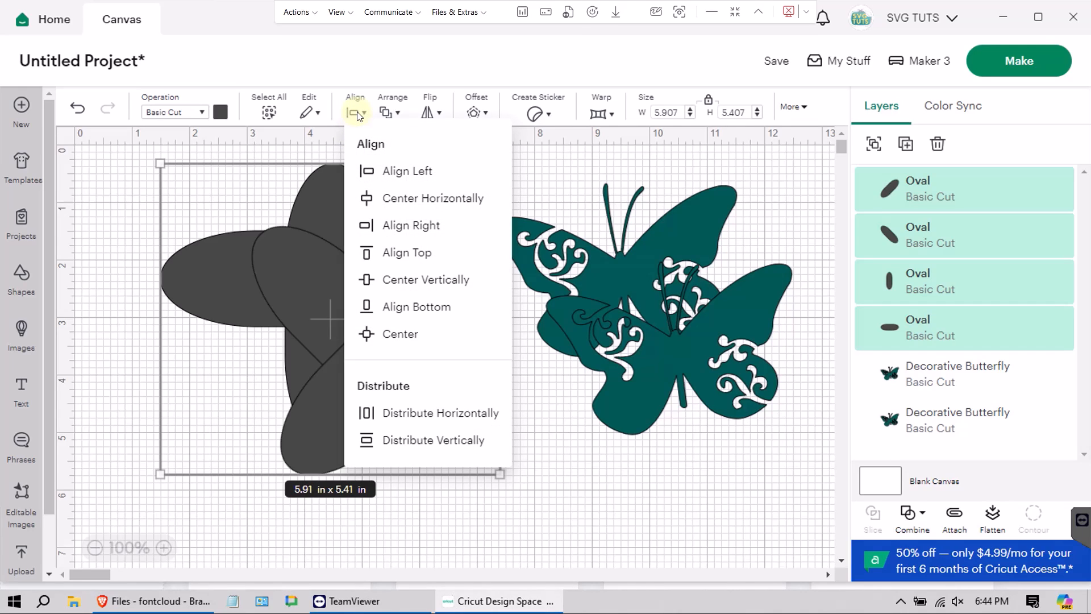
click(396, 338)
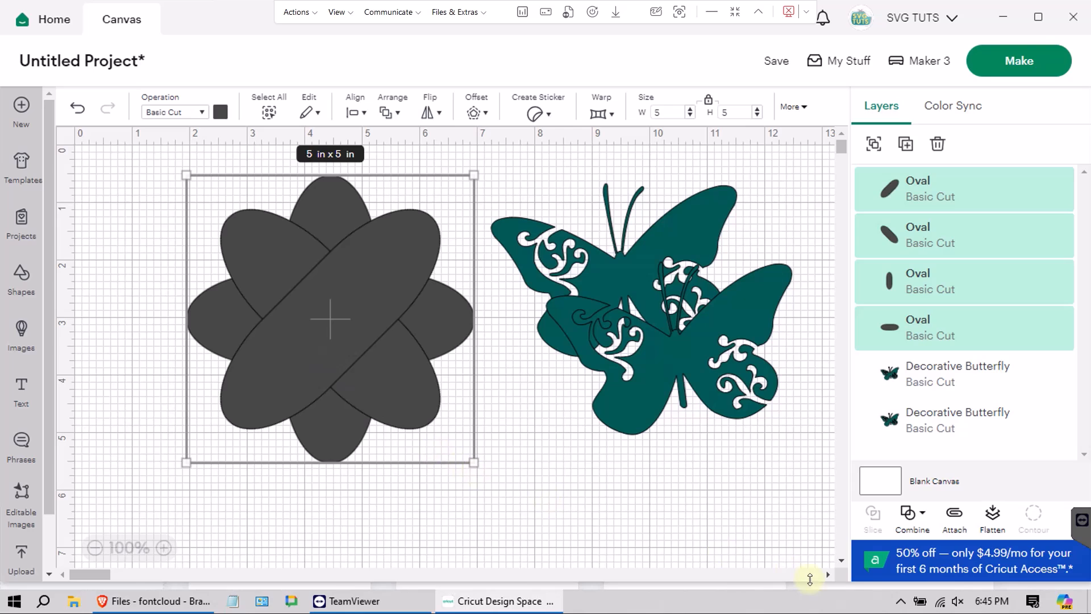
click(919, 515)
click(968, 342)
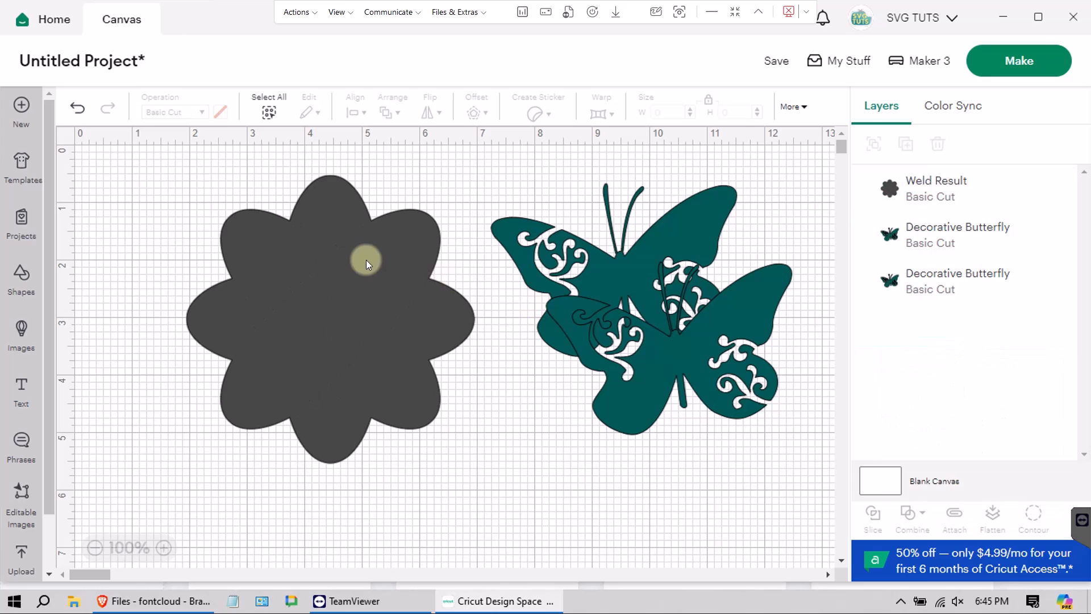
Step: Resize the welded flower to a 7 in width with proportions locked and place it near the canvas origin
drag(333, 275, 252, 256)
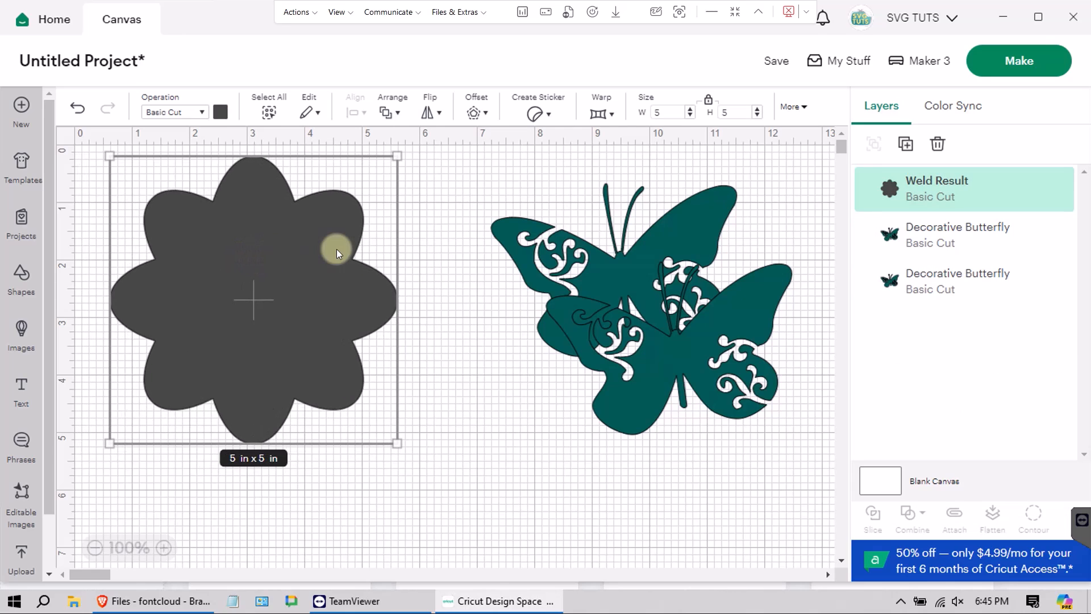
click(655, 113)
text(7)
key(Return)
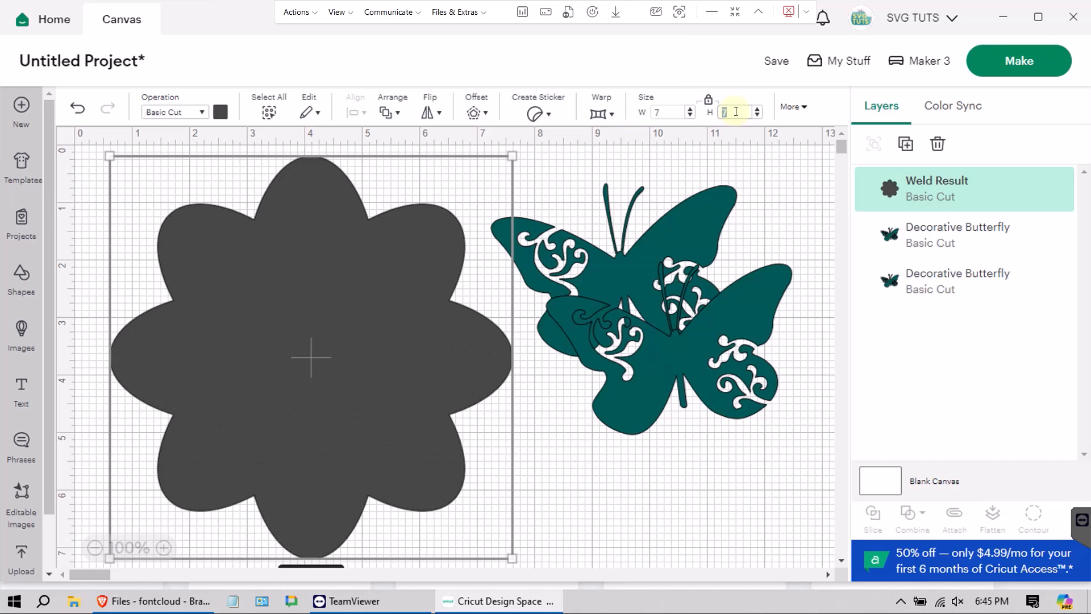
drag(343, 285, 319, 278)
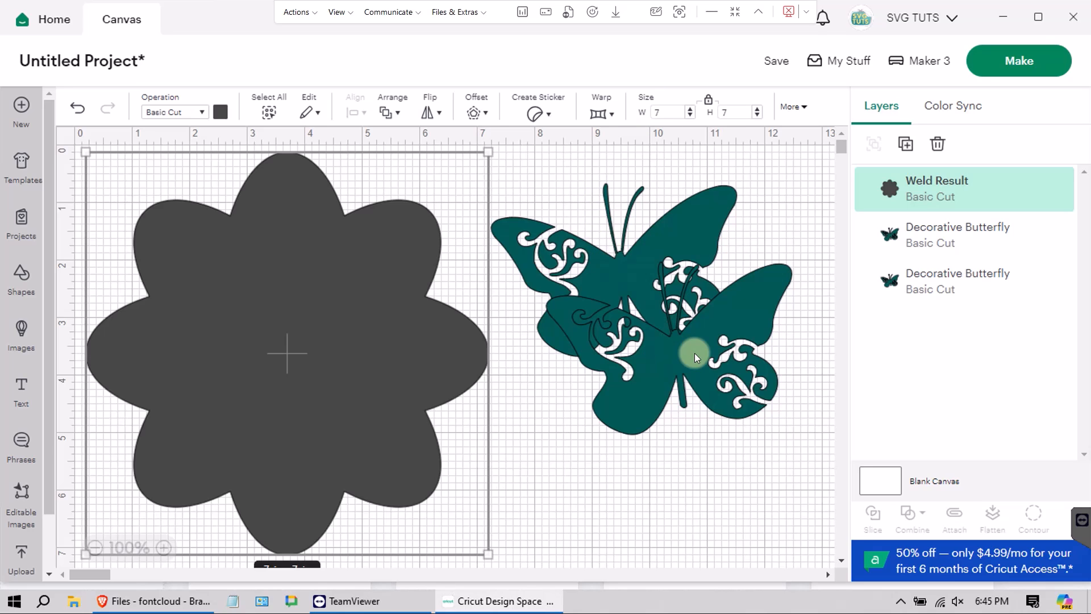
Step: Bring the lower butterfly in front of the flower and place it over the flower's middle
drag(694, 353, 533, 355)
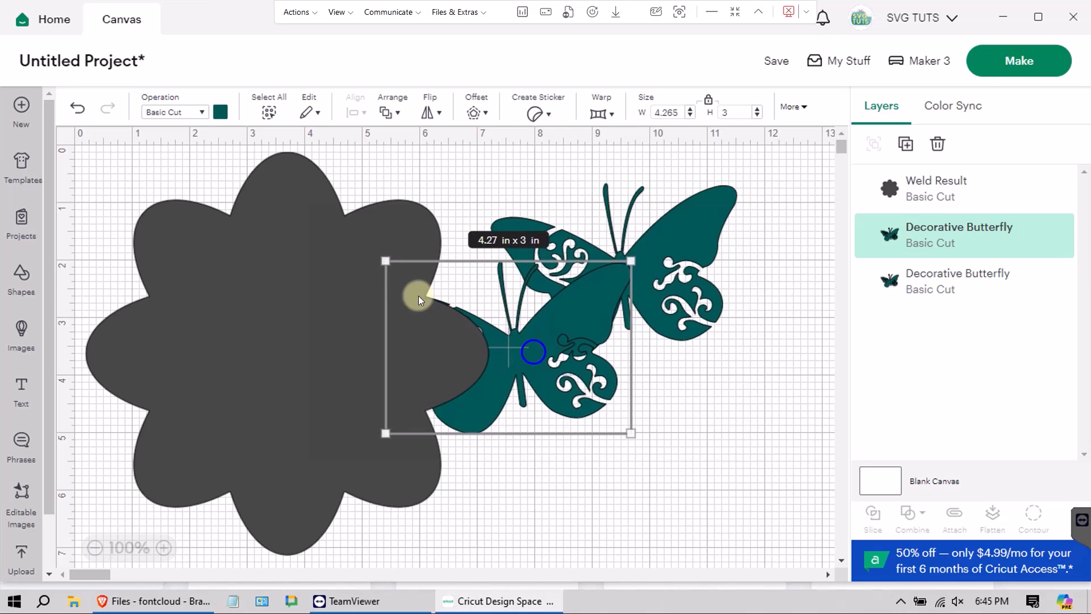
click(388, 114)
click(404, 145)
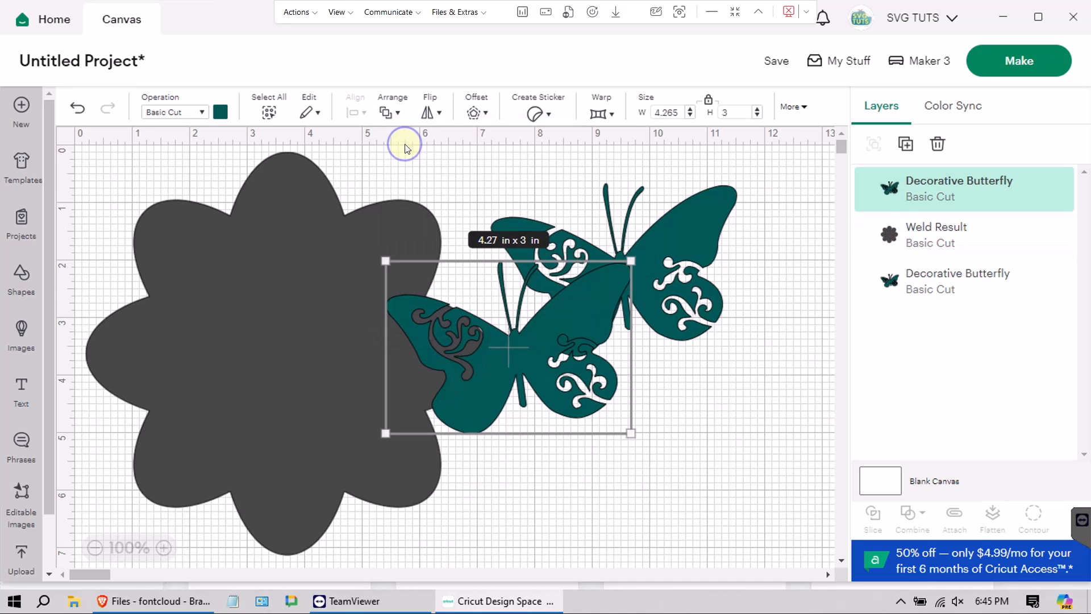
drag(518, 347, 299, 346)
Step: Change the flower's operation to Print Then Cut and color it orange
click(254, 186)
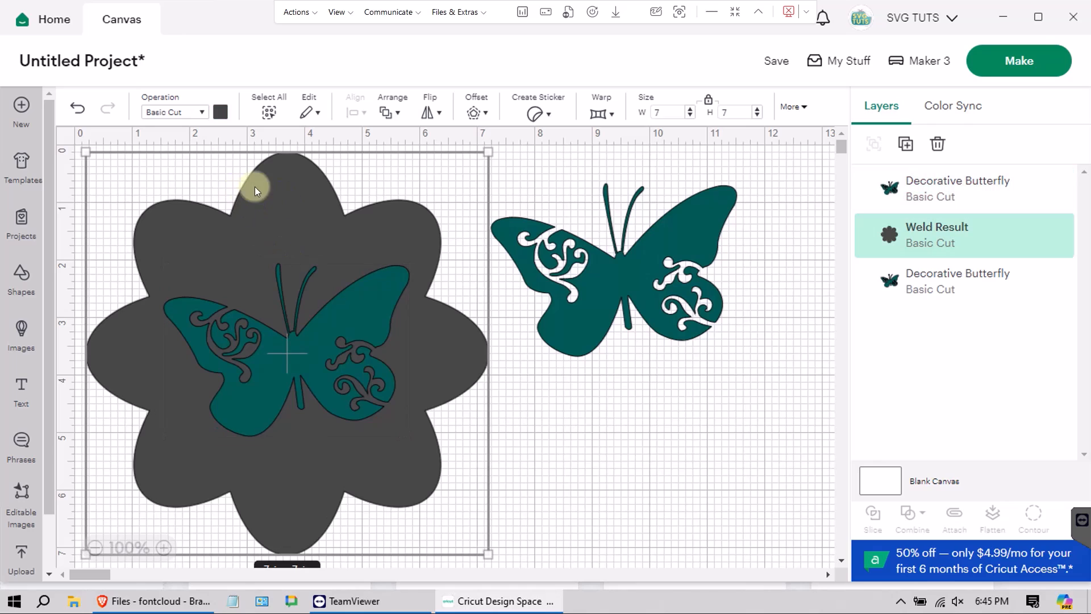
click(201, 113)
click(230, 423)
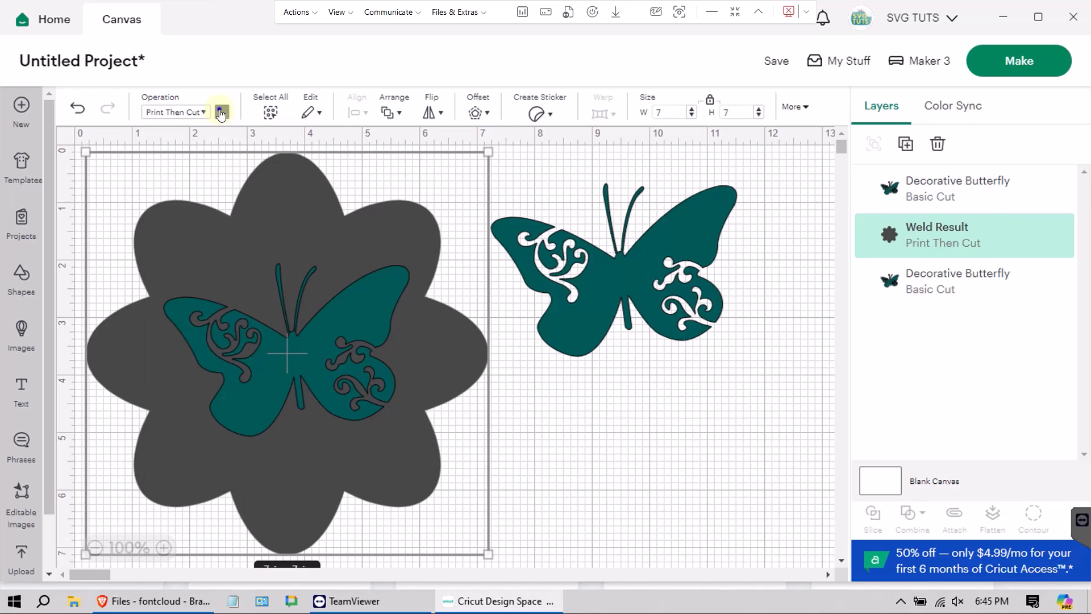
click(221, 113)
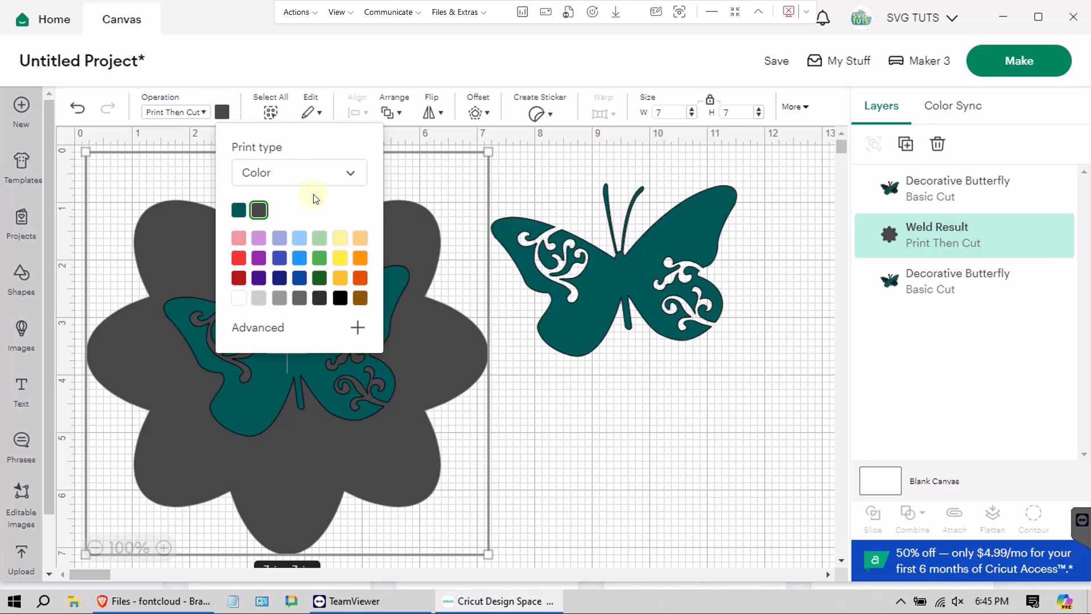
click(360, 259)
click(313, 340)
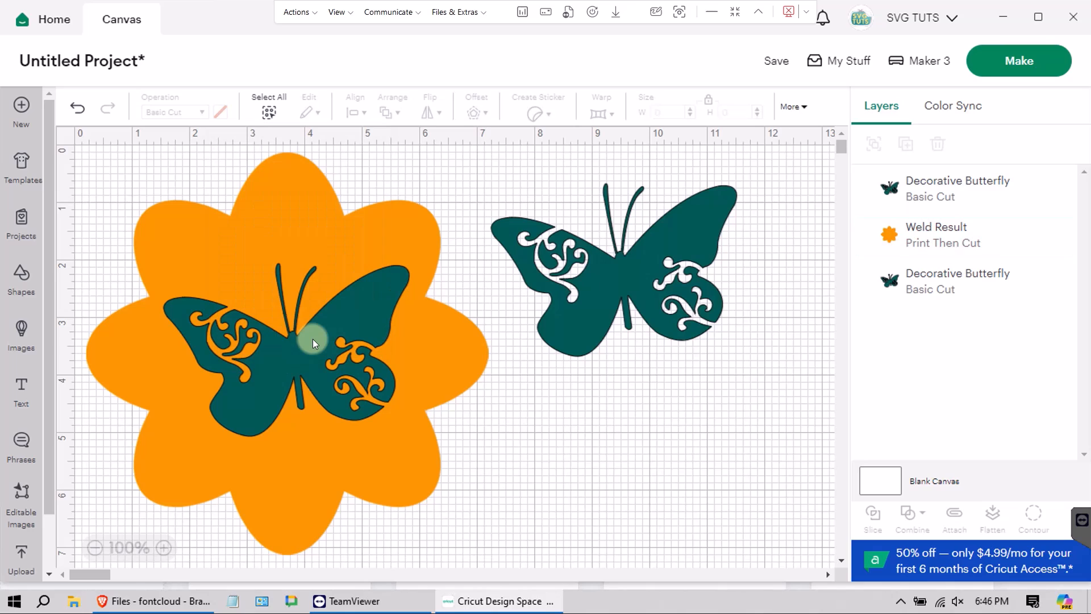
Step: Set the width of both butterflies to 4 in, starting with the one on the flower
click(307, 339)
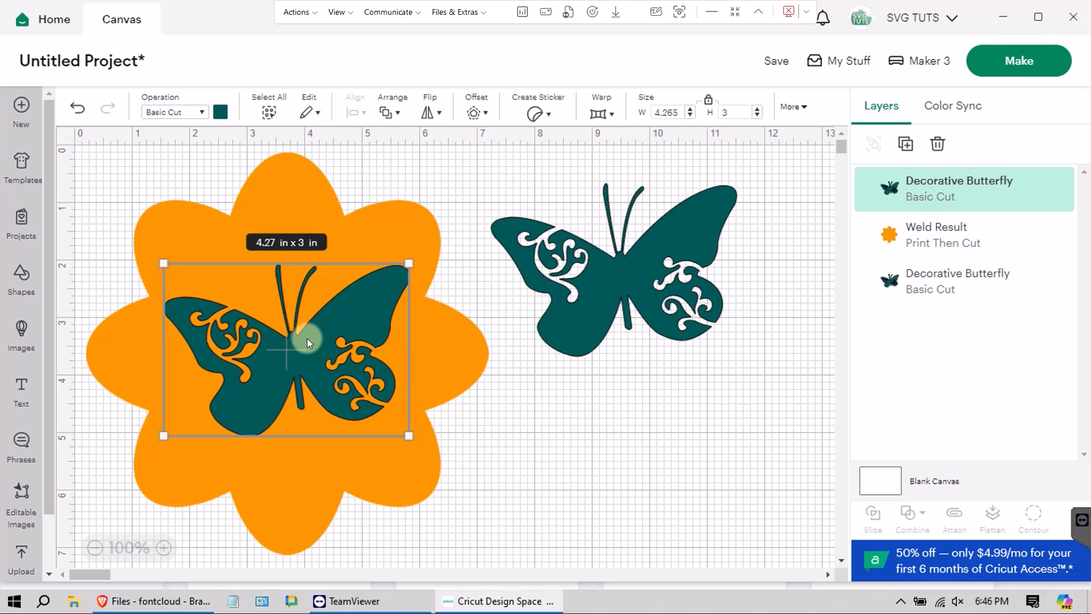
click(666, 112)
text(4)
key(Return)
click(613, 275)
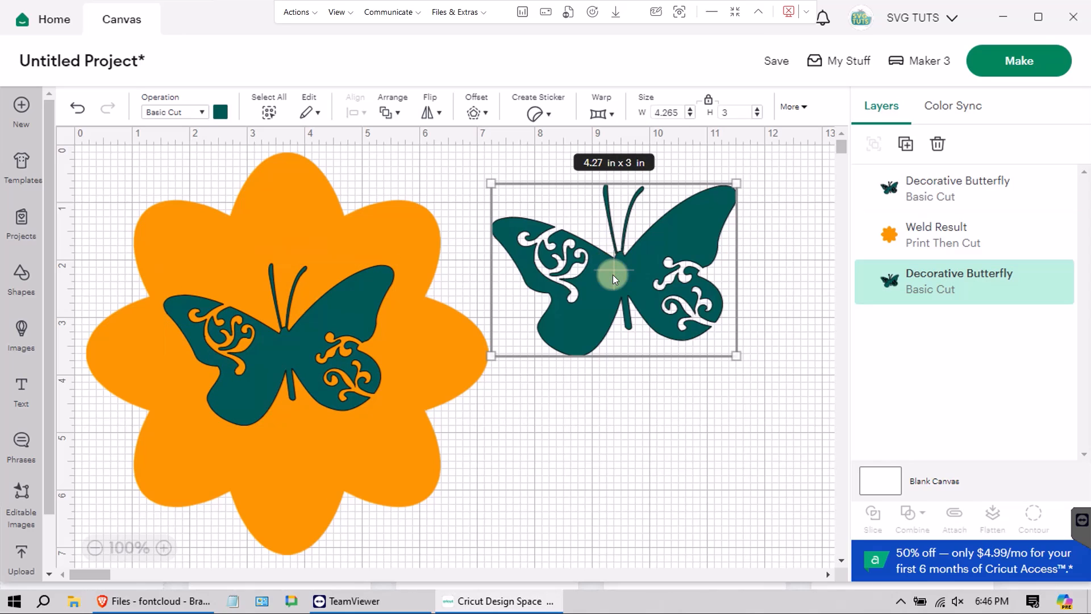
double_click(666, 112)
text(4)
key(Return)
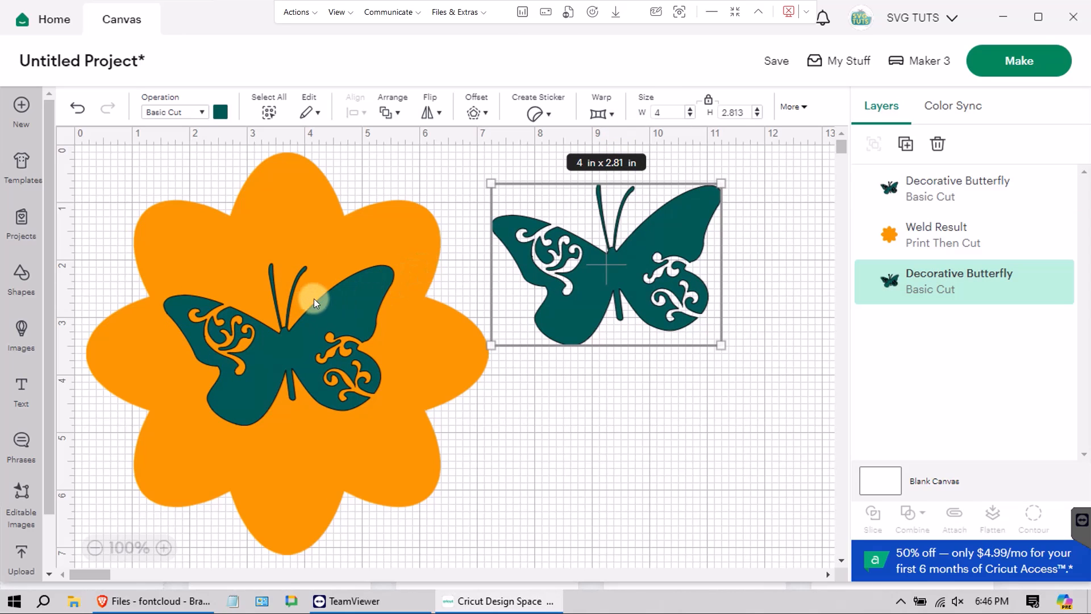
Step: Select the flower together with the butterfly on it and align them by center
mouse_move(105, 200)
mouse_down()
mouse_move(161, 294)
mouse_move(81, 170)
mouse_move(99, 200)
mouse_up()
drag(554, 483, 230, 281)
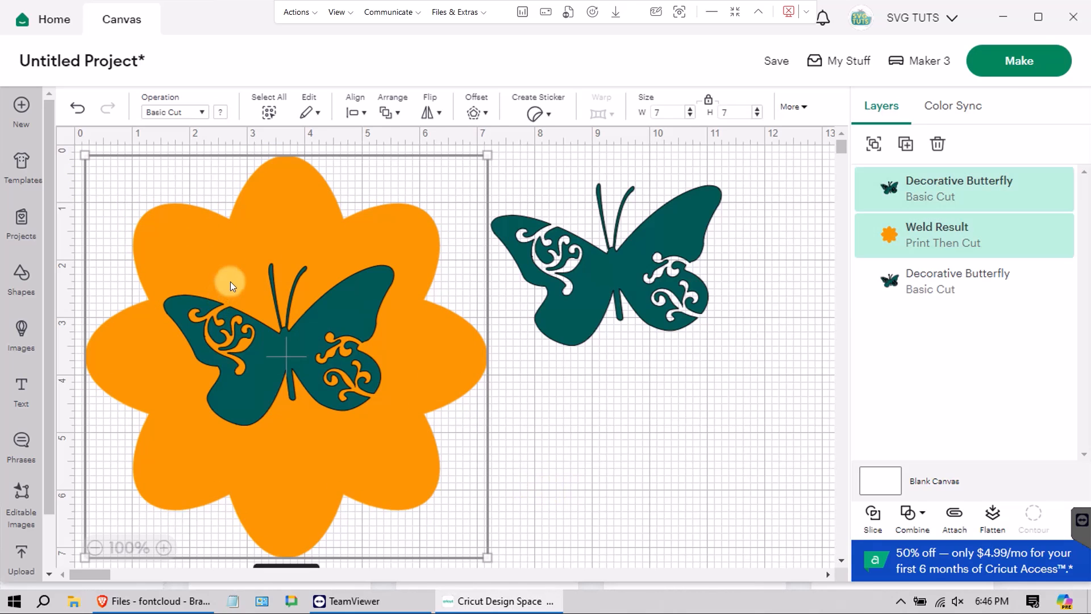
click(356, 112)
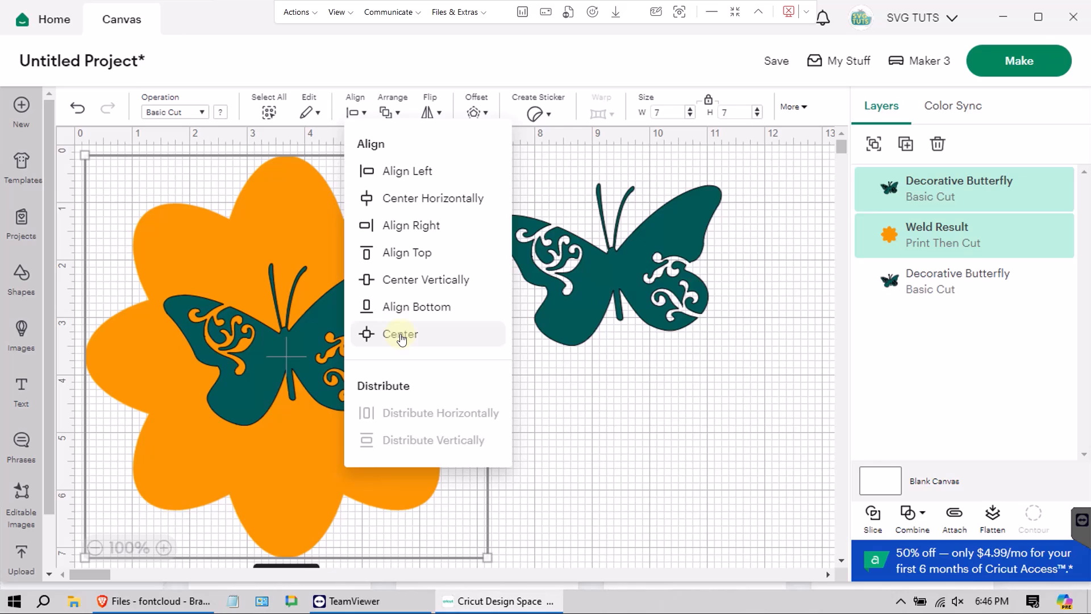
click(400, 335)
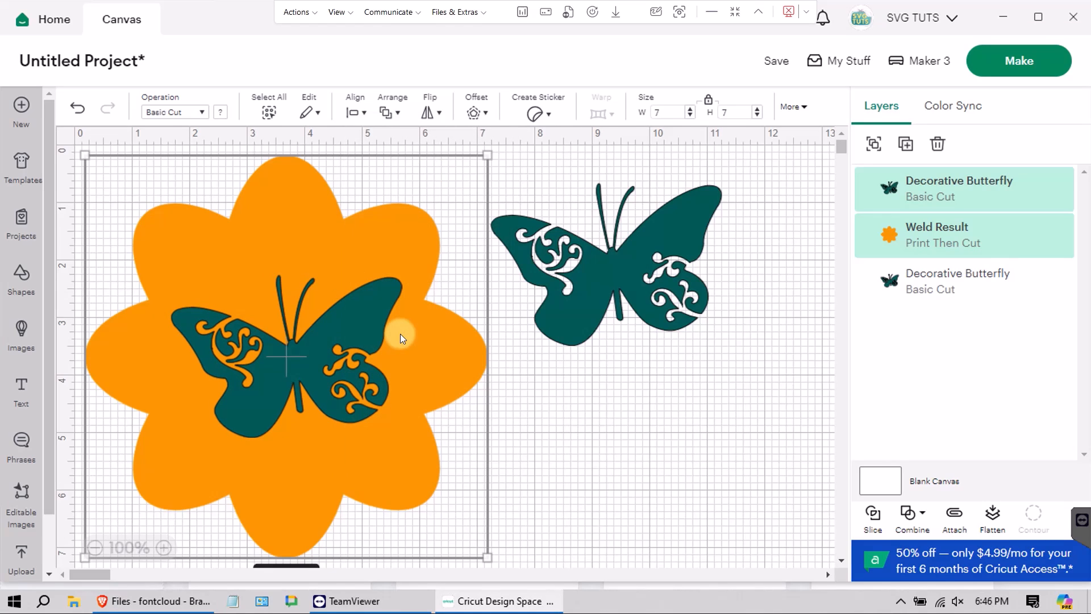
click(548, 418)
Step: Add a new text object and place it below the separate butterfly beside the flower
click(22, 390)
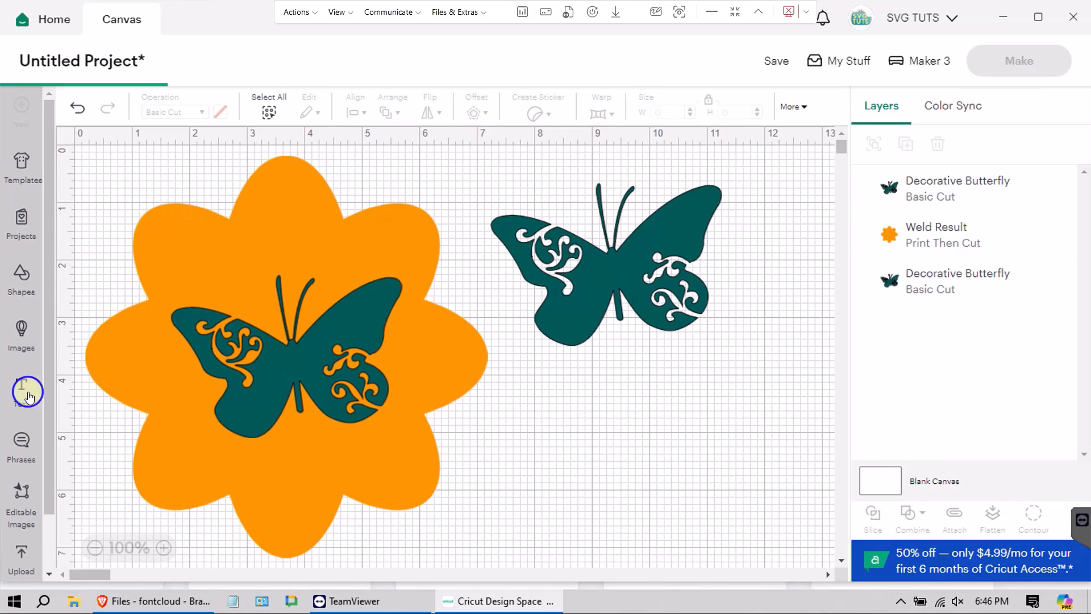
drag(258, 567, 567, 385)
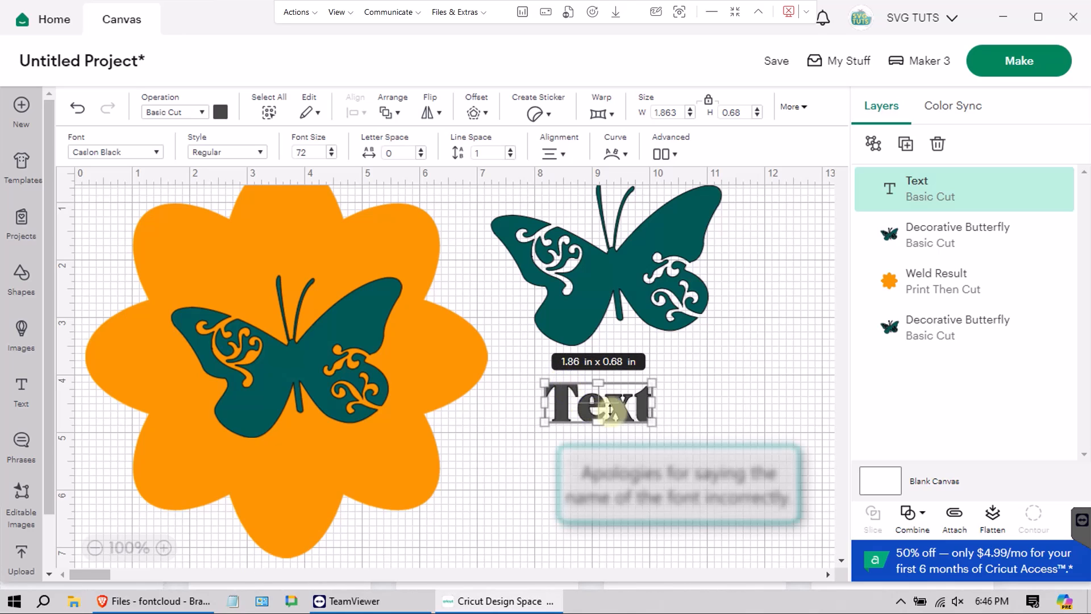
Step: Look through the available Cricut fonts for the text
click(160, 152)
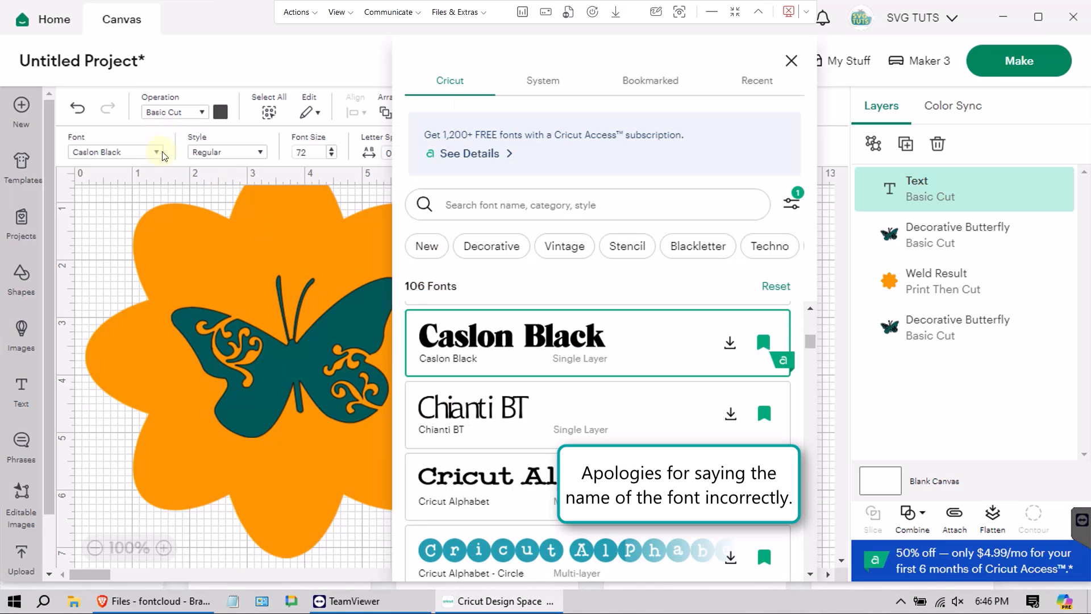
click(509, 201)
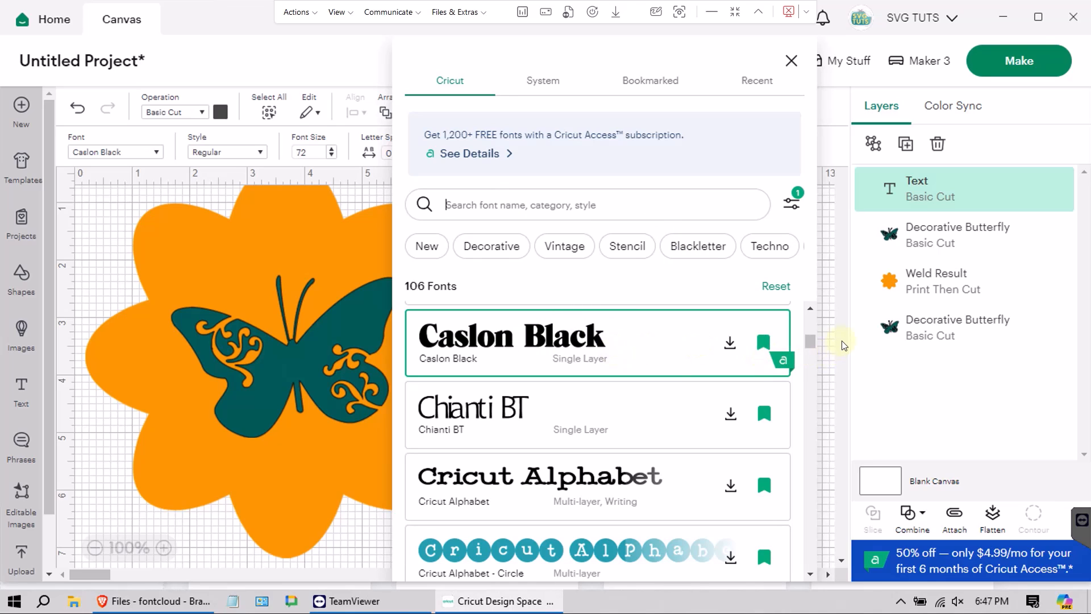
drag(811, 340, 810, 401)
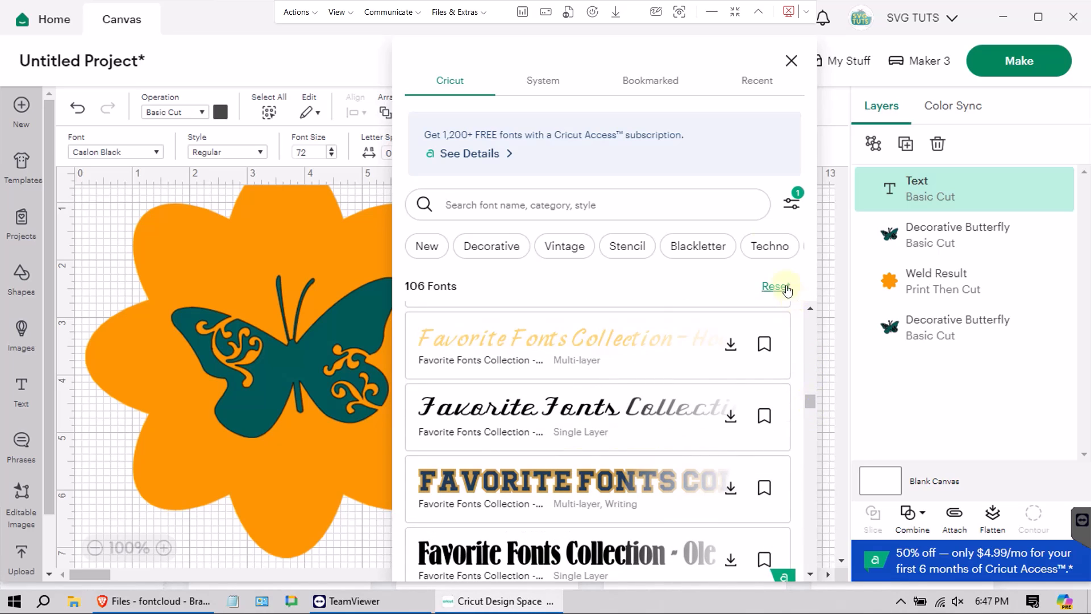
click(791, 60)
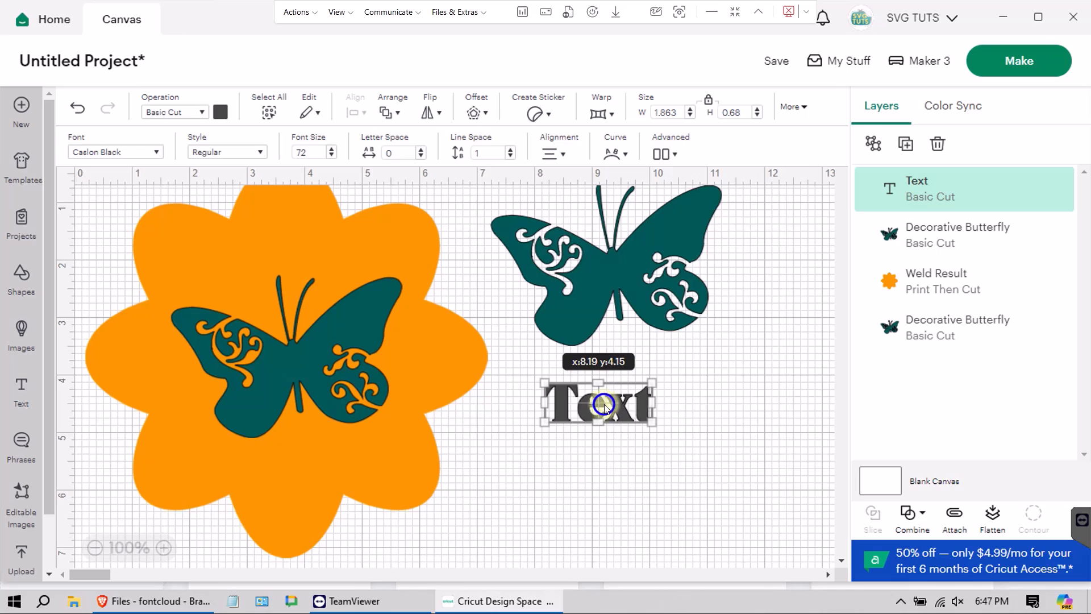
Step: Change the text to "Be The Change" and shift it toward the flower so the whole phrase fits in view
double_click(605, 405)
text(B)
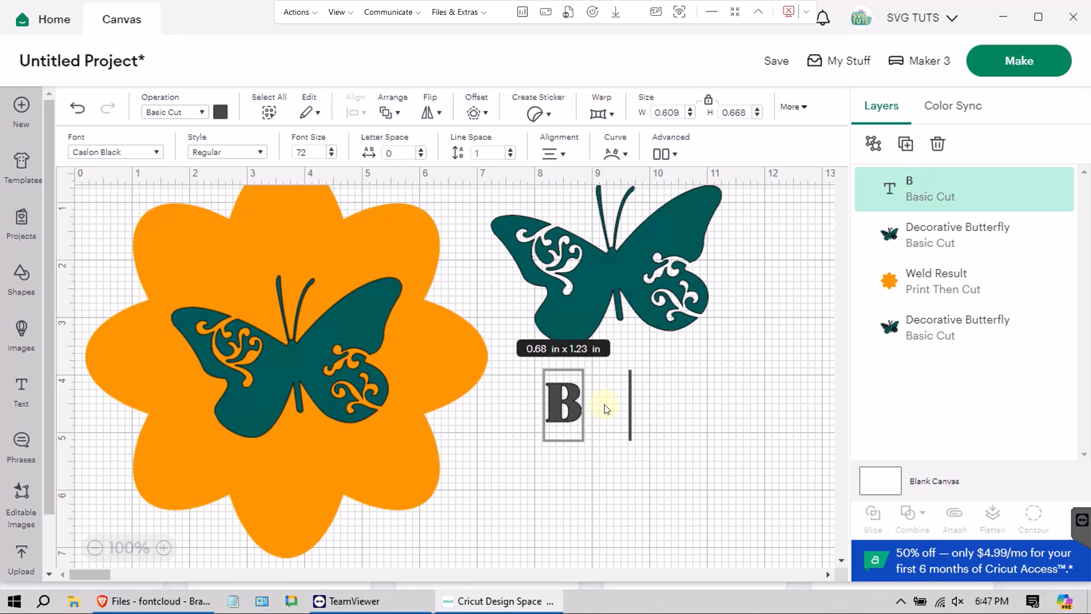
text(e The Change)
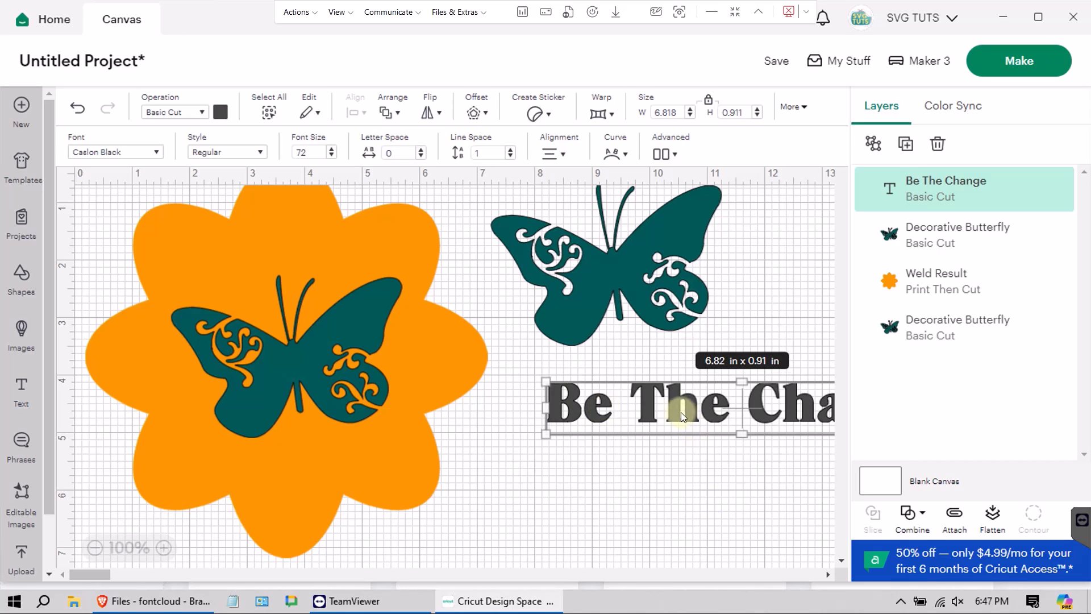
drag(673, 411, 525, 415)
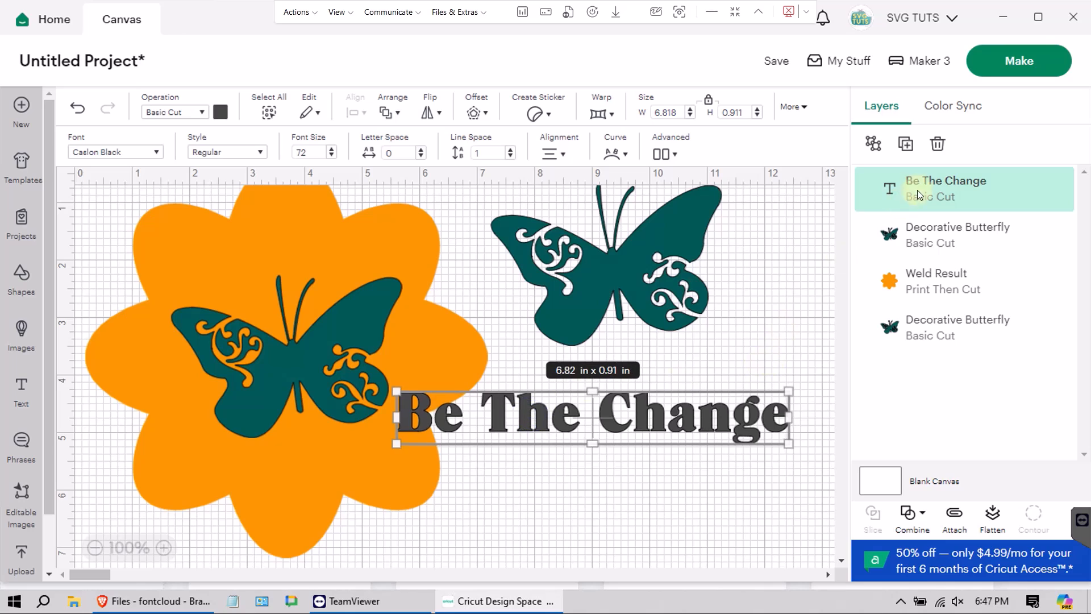
Step: Duplicate the text, place the copy below the original, and shorten the copy to "Change"
click(908, 145)
drag(666, 438, 673, 490)
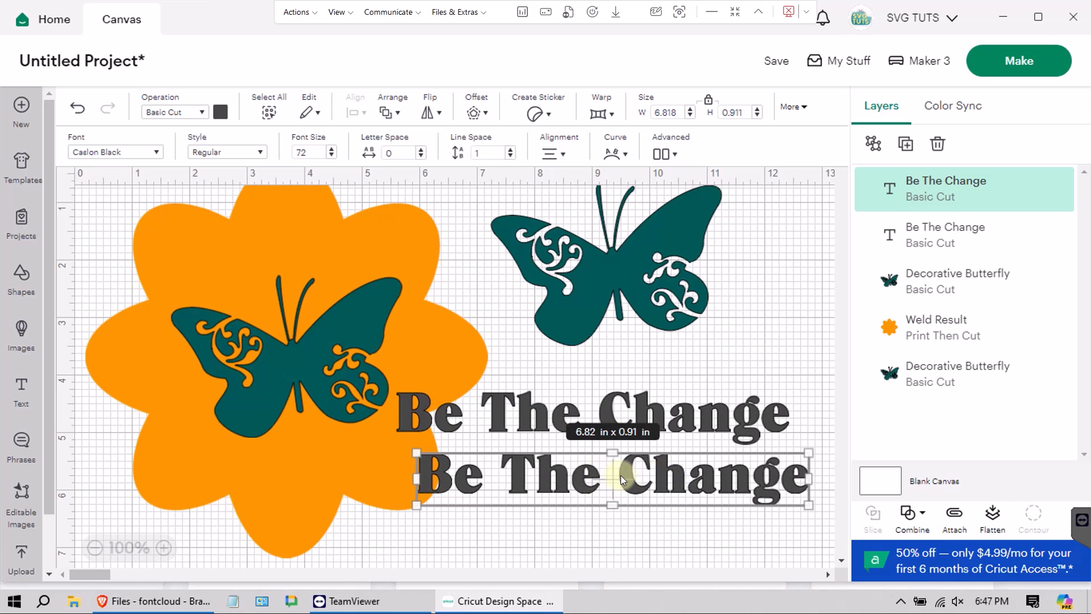
double_click(621, 475)
click(621, 475)
key(shift+Home)
key(BackSpace)
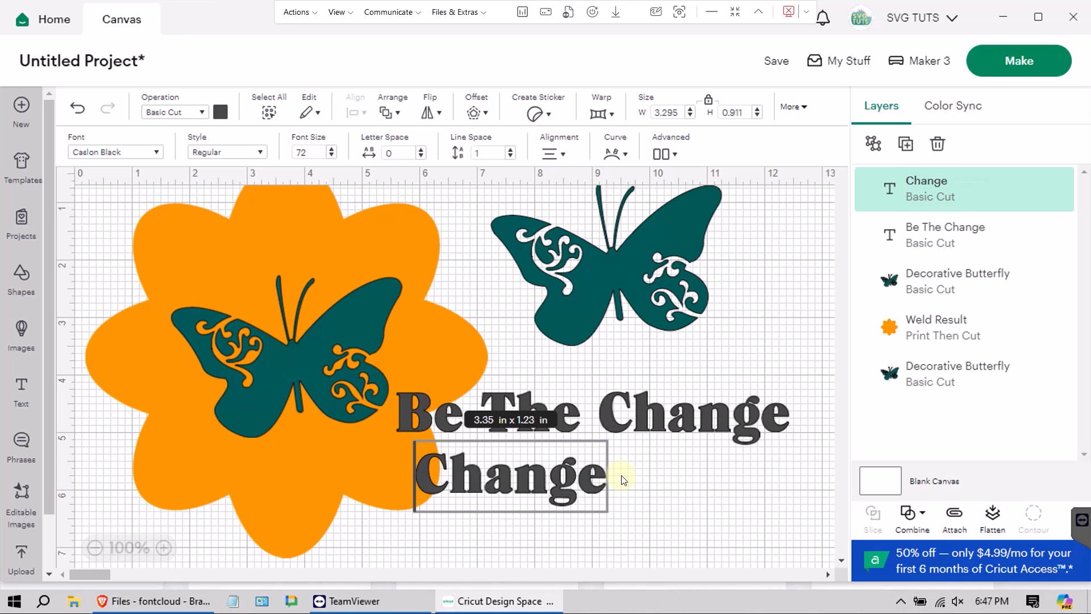
Step: Shorten the original text to "Be The"
click(605, 417)
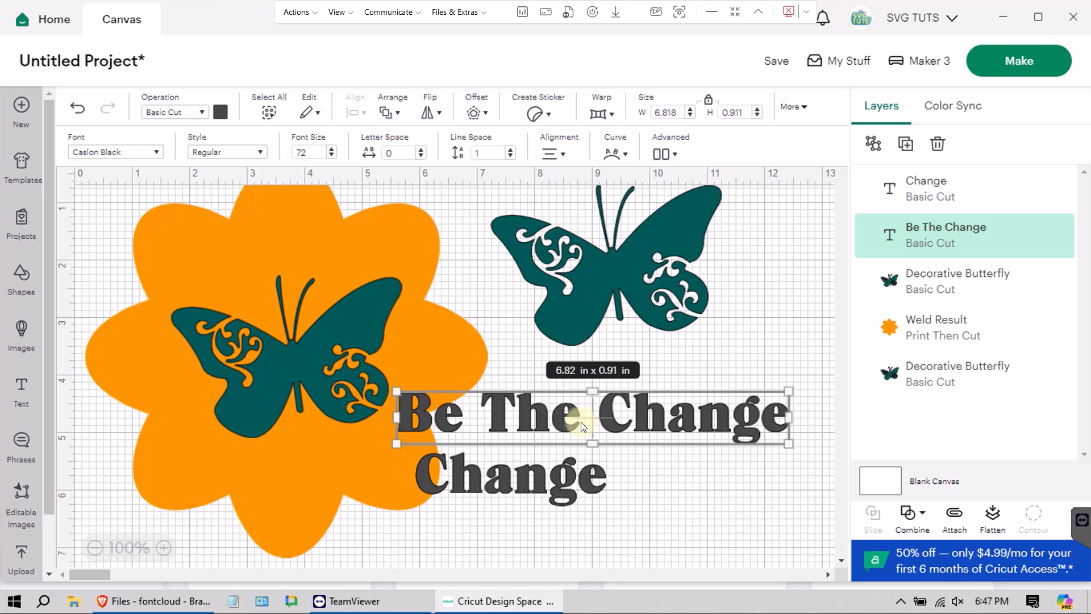
double_click(577, 420)
double_click(650, 419)
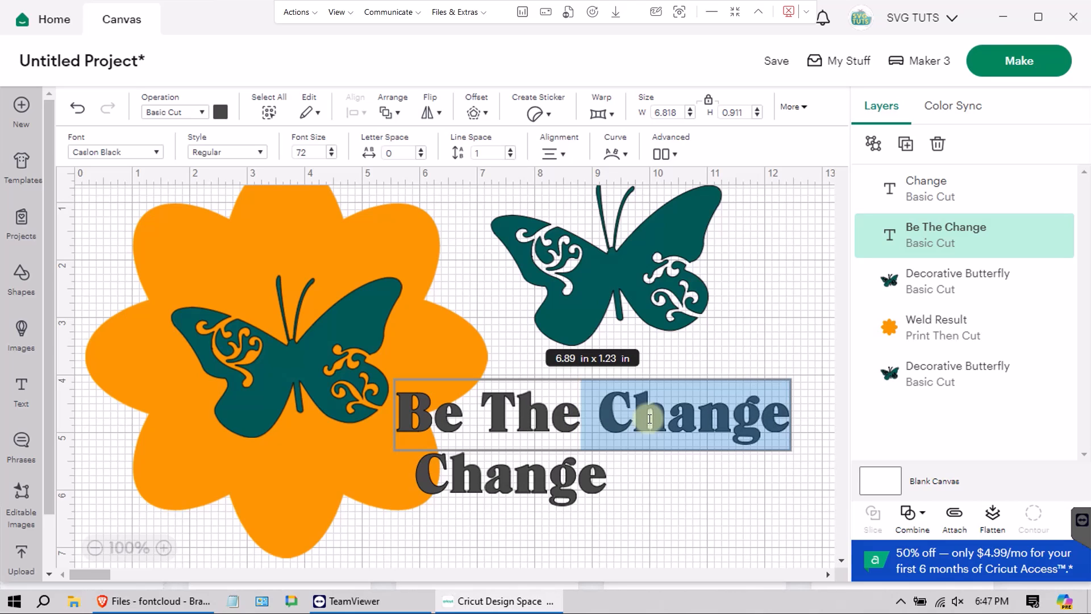
key(BackSpace)
click(615, 441)
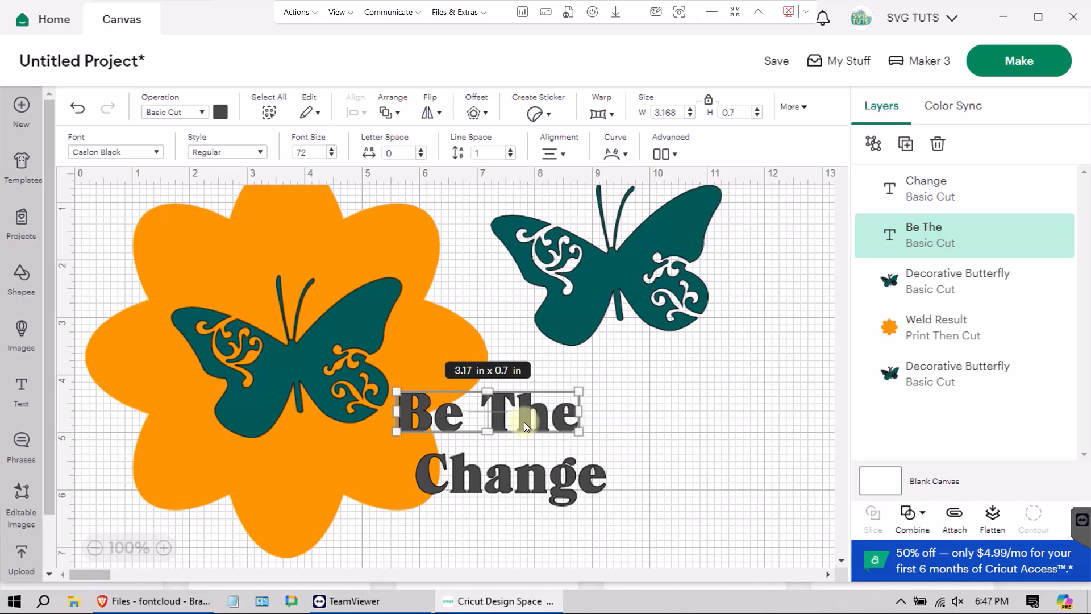
Step: Place "Be The" above and "Change" below the butterfly on the flower, and tilt both slightly counterclockwise, "Be The" to about 352°
drag(524, 421, 314, 258)
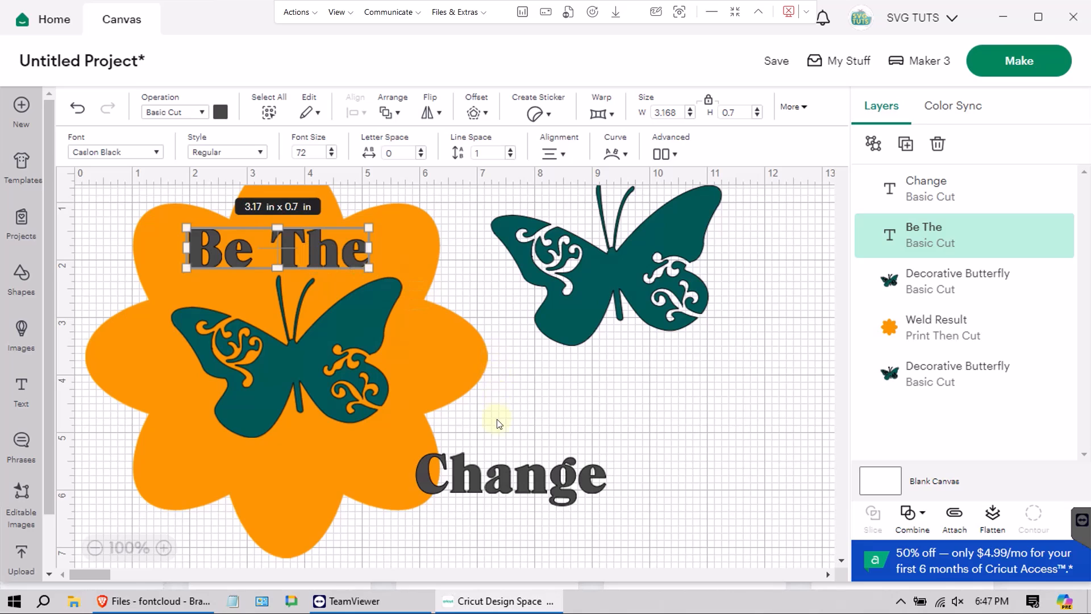
drag(495, 477, 308, 464)
click(342, 254)
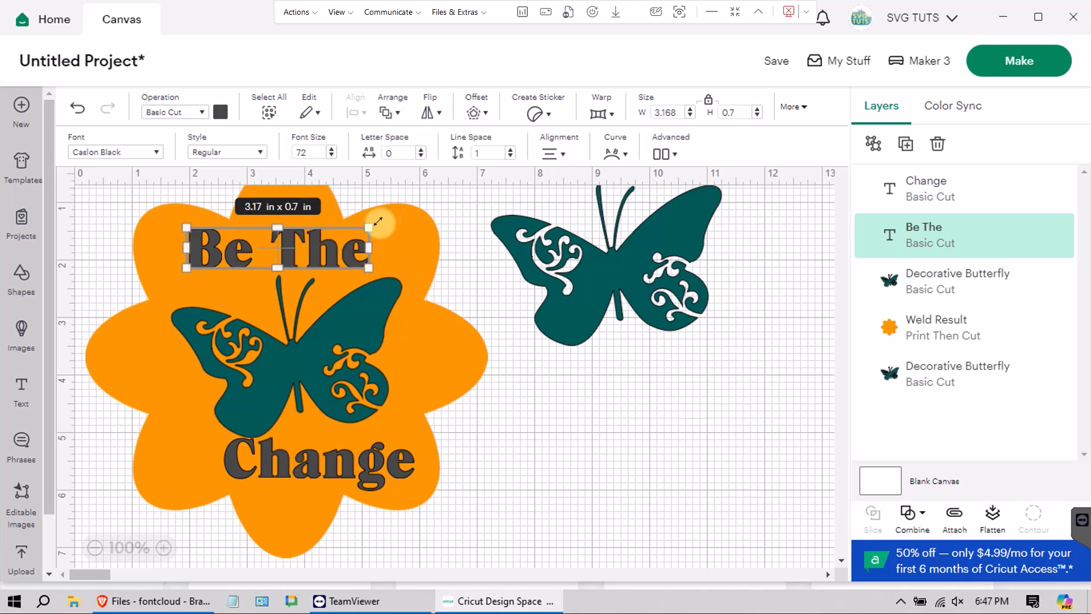
drag(380, 222, 375, 214)
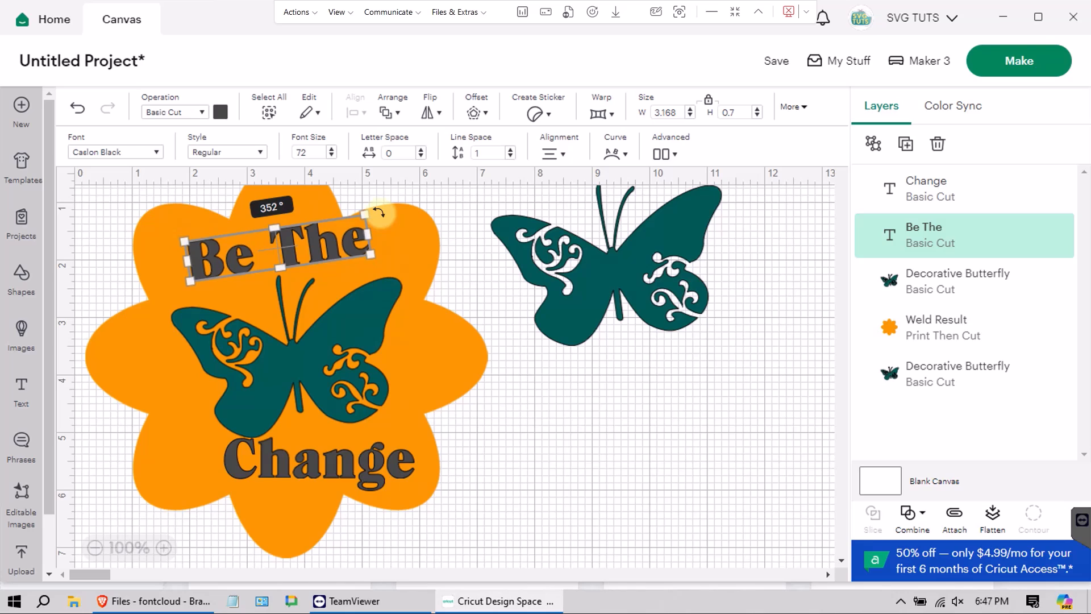
click(341, 463)
drag(424, 438, 422, 408)
Step: Set the rotation of "Be The" to exactly 352°
click(332, 254)
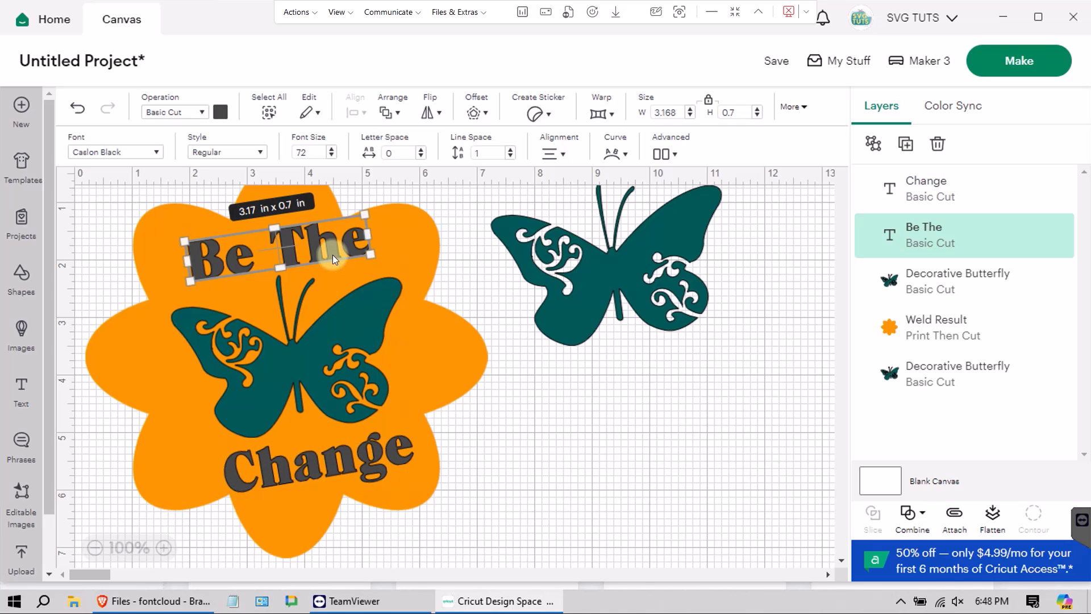
click(801, 108)
click(801, 108)
click(801, 109)
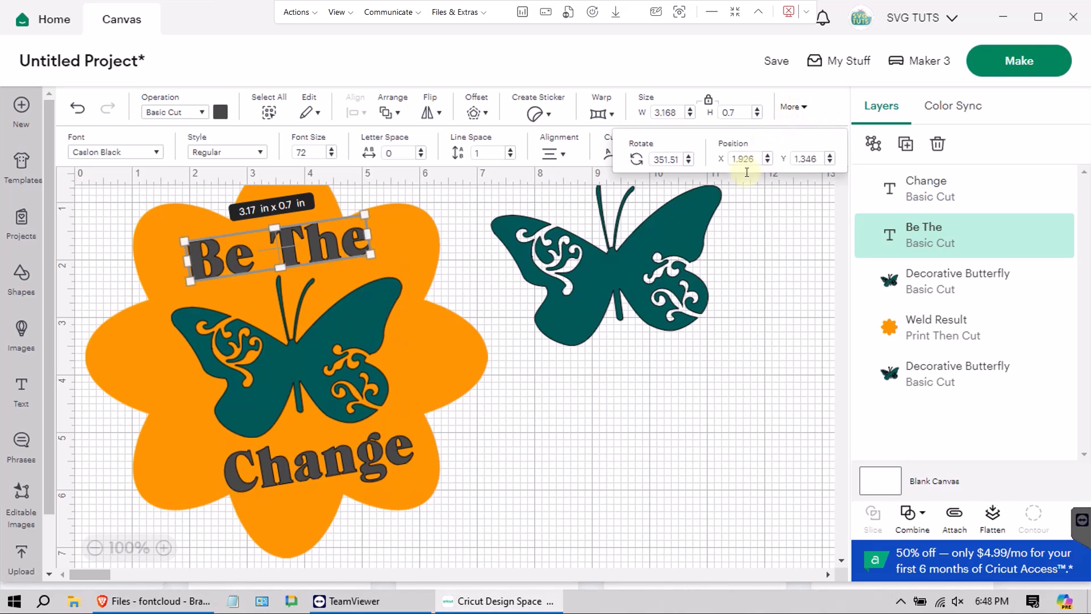
click(663, 164)
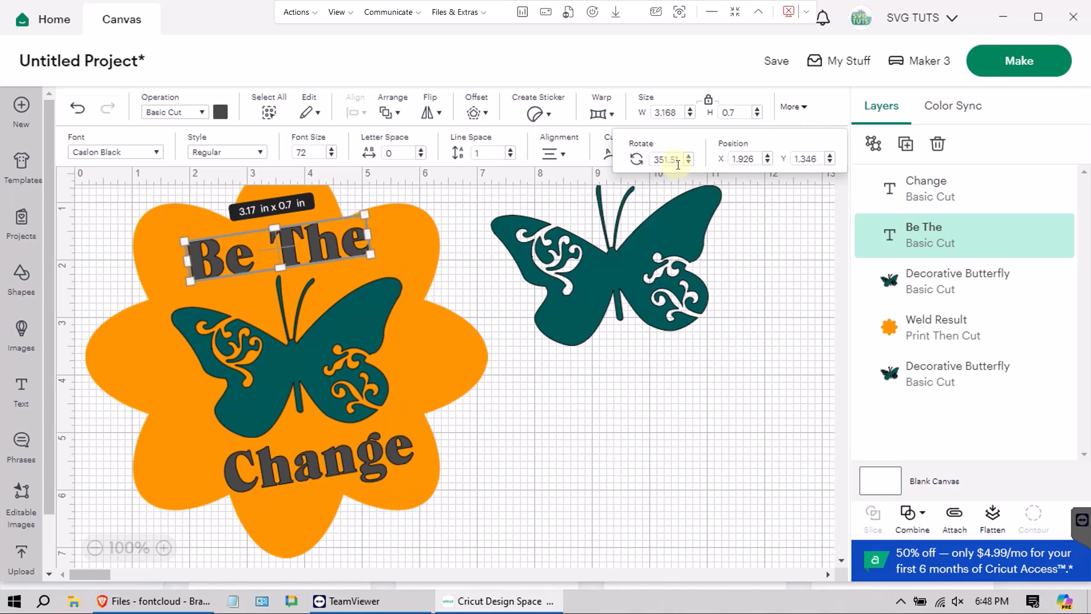
drag(678, 161, 621, 161)
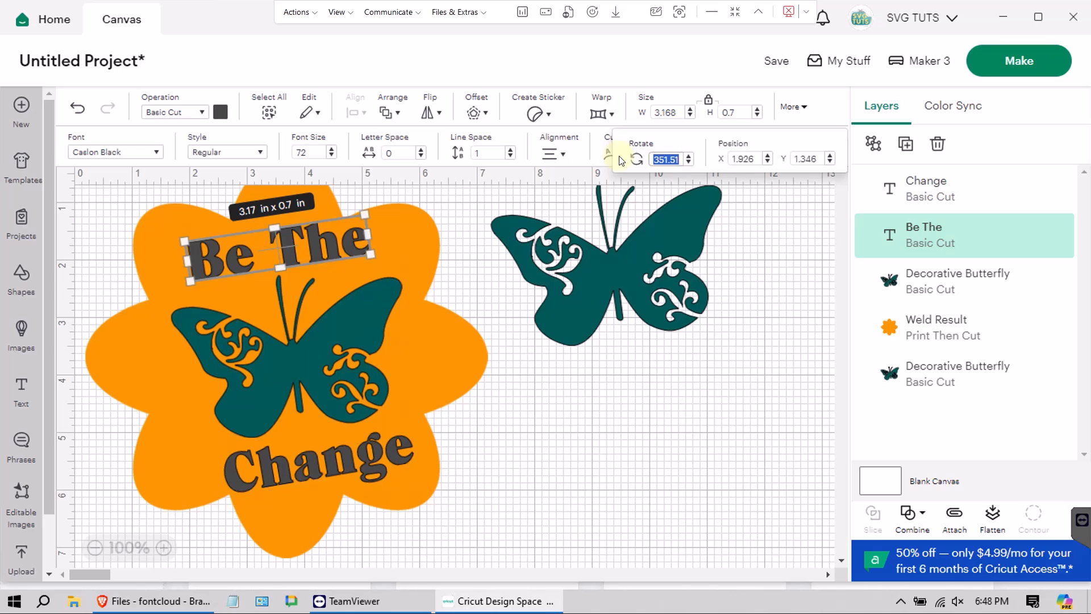
text(352)
key(Tab)
Step: Set the rotation of "Change" to exactly 352°
click(377, 448)
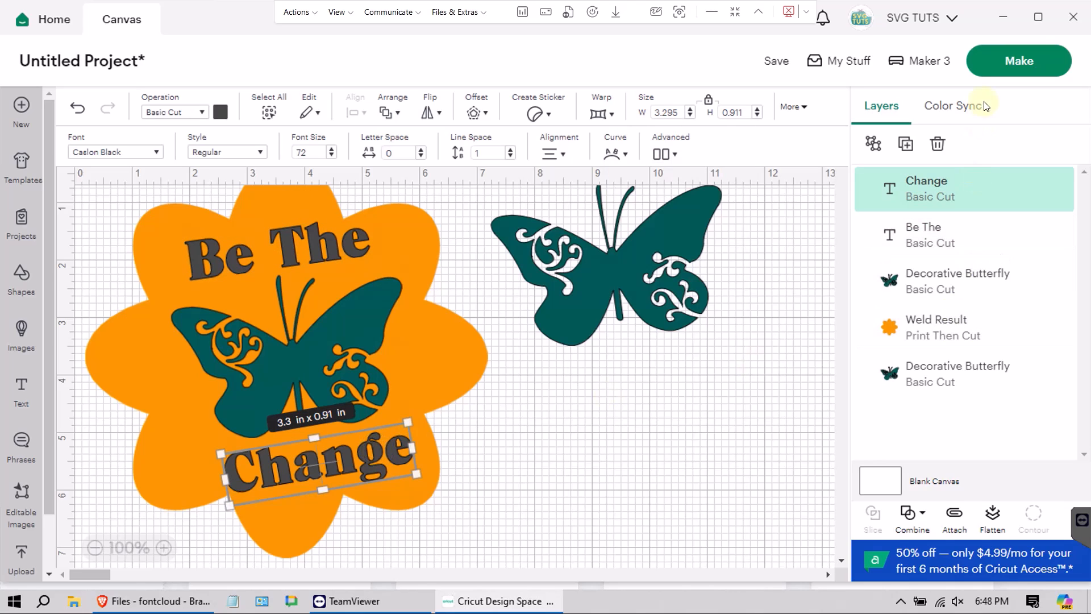
click(794, 107)
click(666, 158)
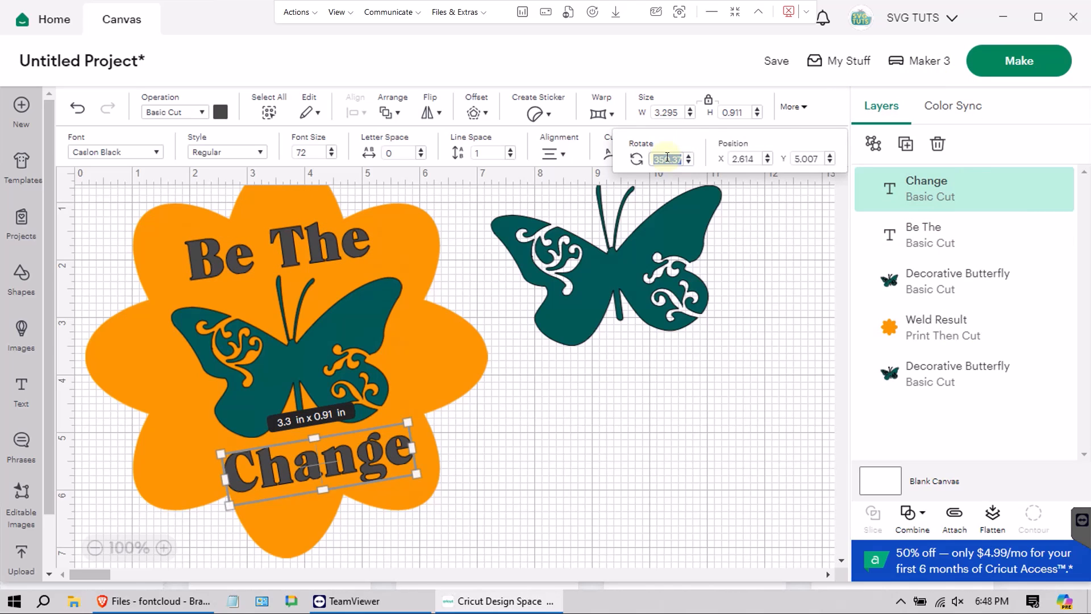
text(352)
click(545, 370)
Step: Curve the "Be The" text into a slight upward arch
click(301, 245)
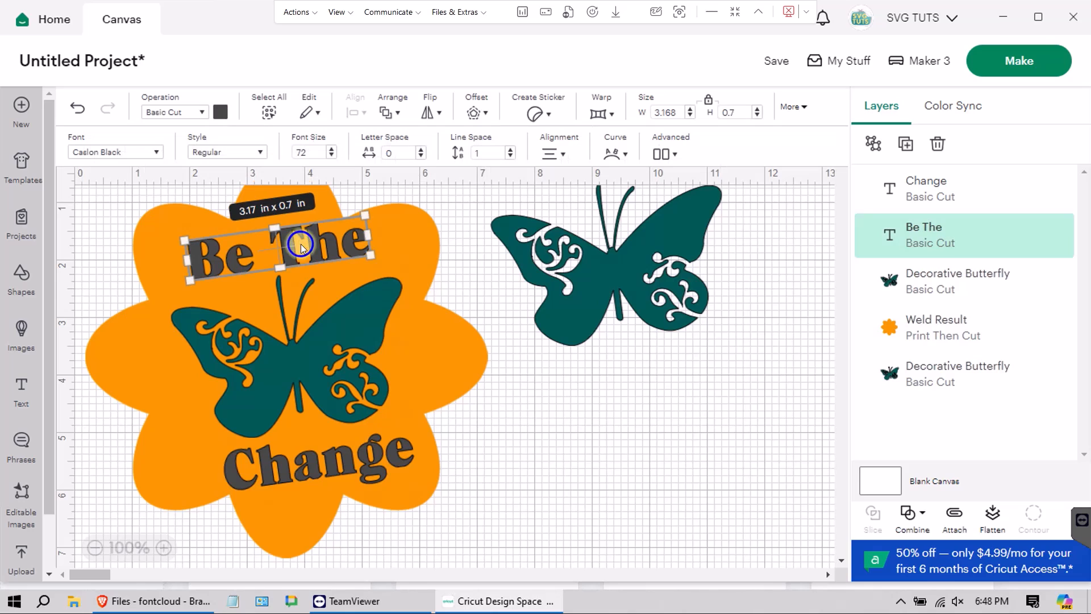
click(626, 155)
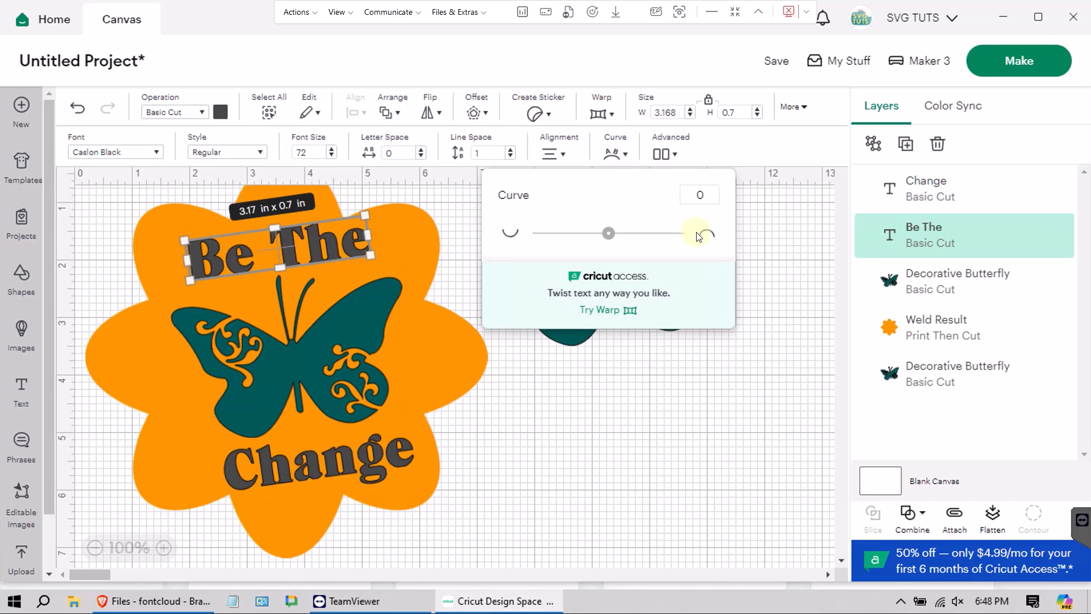
click(678, 197)
text(2)
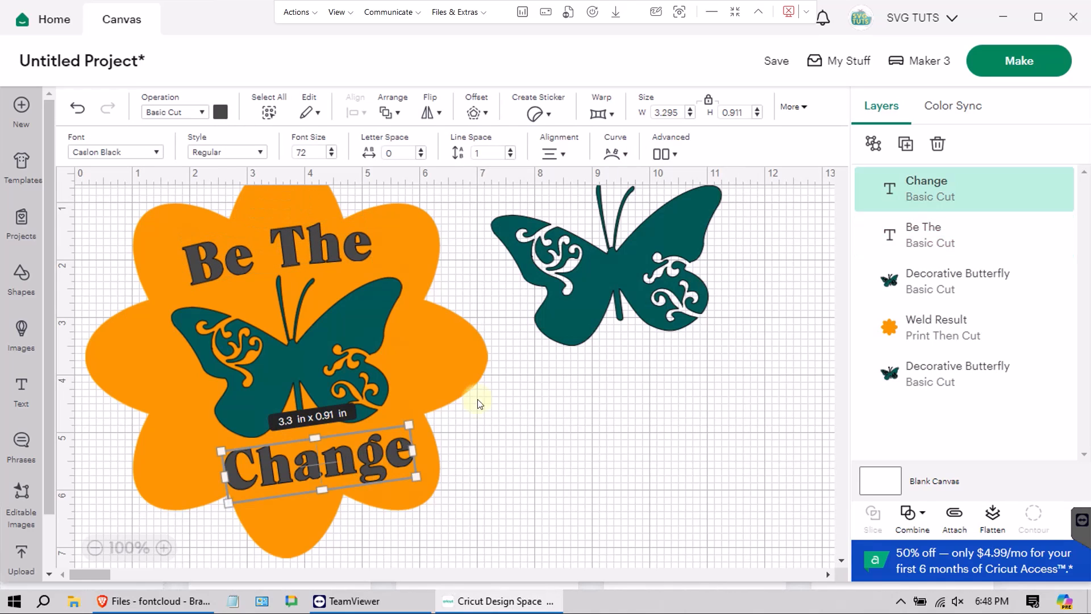
Step: Set the curve of the "Change" text to -25
click(620, 158)
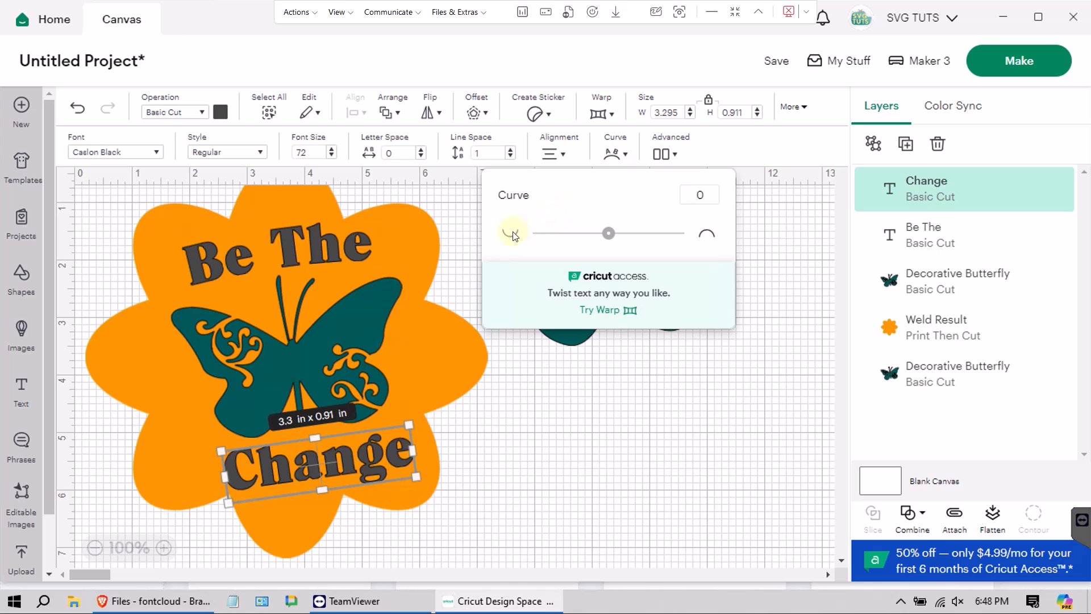
click(678, 196)
text(-25)
key(Return)
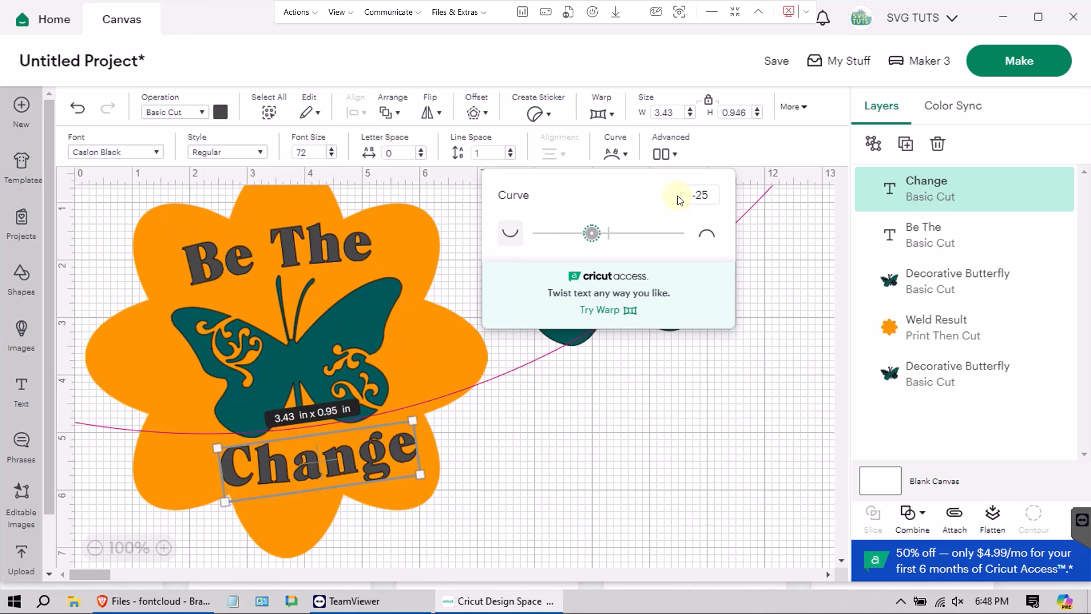
click(538, 453)
Step: Nudge "Change" slightly to the right under the butterfly and tilt it more steeply, to about 345°
drag(378, 458, 383, 457)
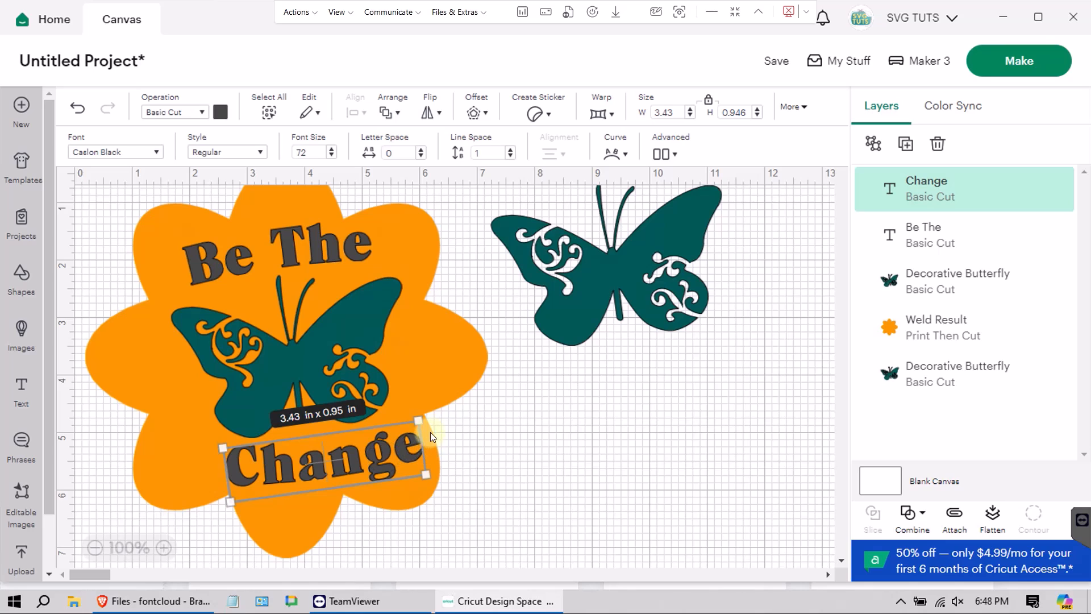
drag(429, 414, 427, 409)
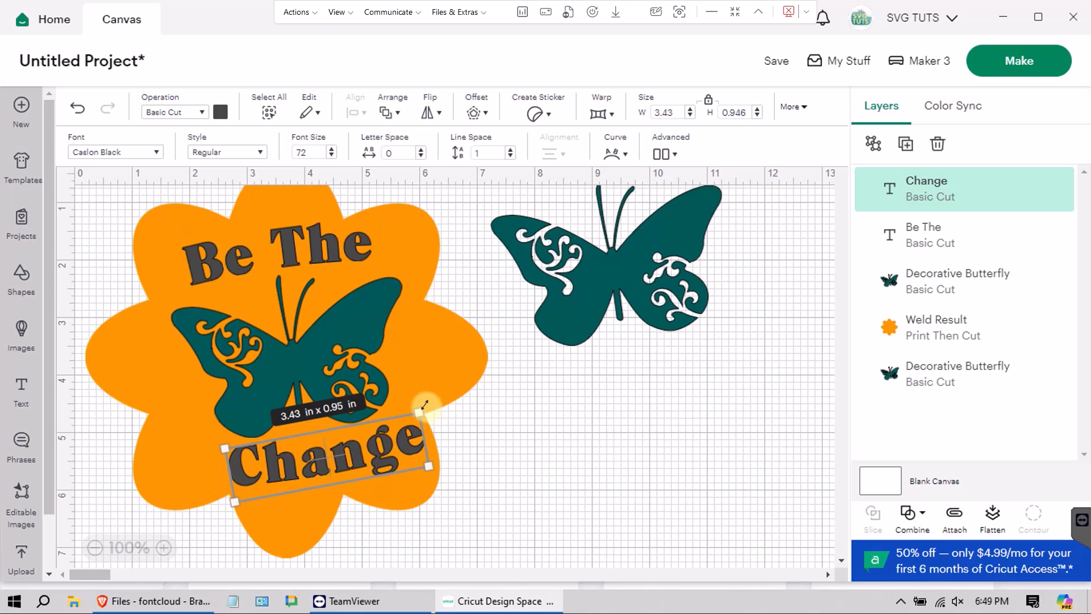
drag(342, 459, 341, 460)
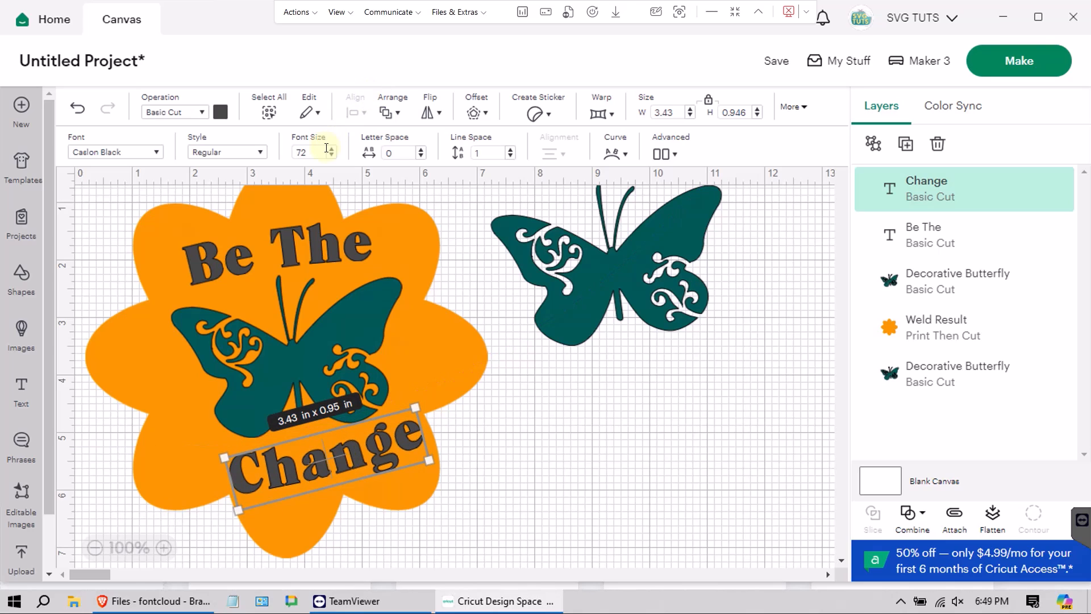
Step: Set the font size of both "Change" and "Be The" to 65
double_click(316, 150)
text(65)
key(Return)
click(305, 247)
drag(315, 156, 281, 156)
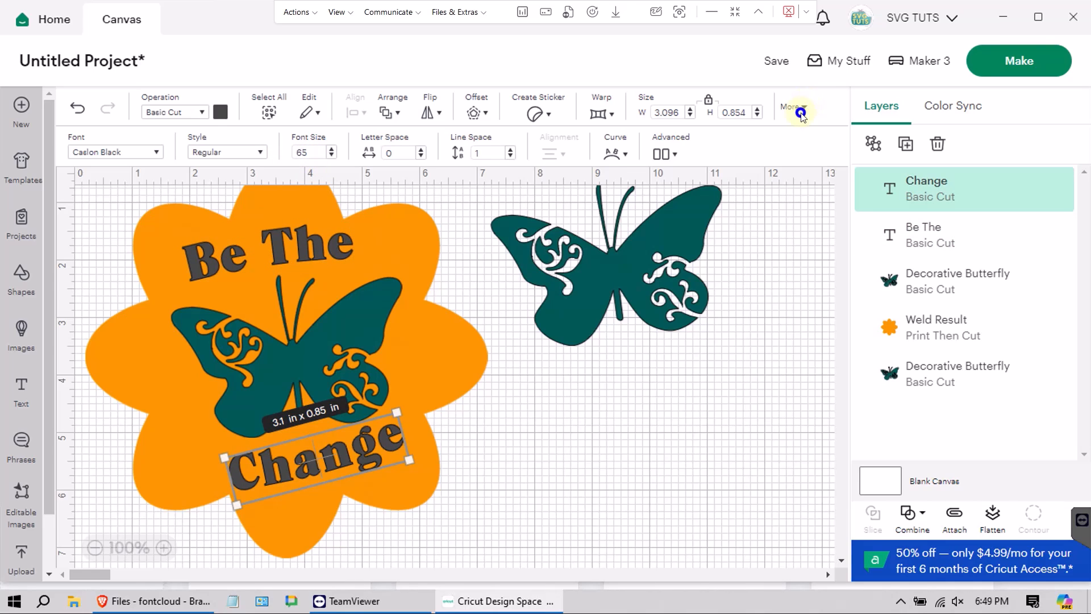
Step: Set the rotation of "Change" to 352° and fine-tune the tilt and placement of the text by hand
click(800, 112)
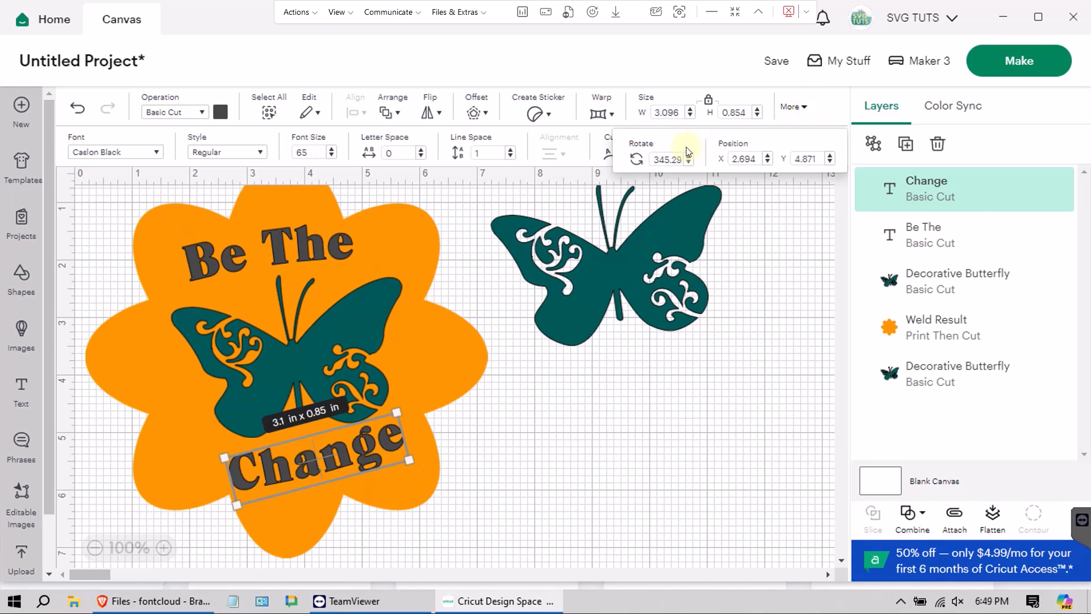
double_click(670, 161)
text(352)
key(Return)
drag(384, 454, 414, 418)
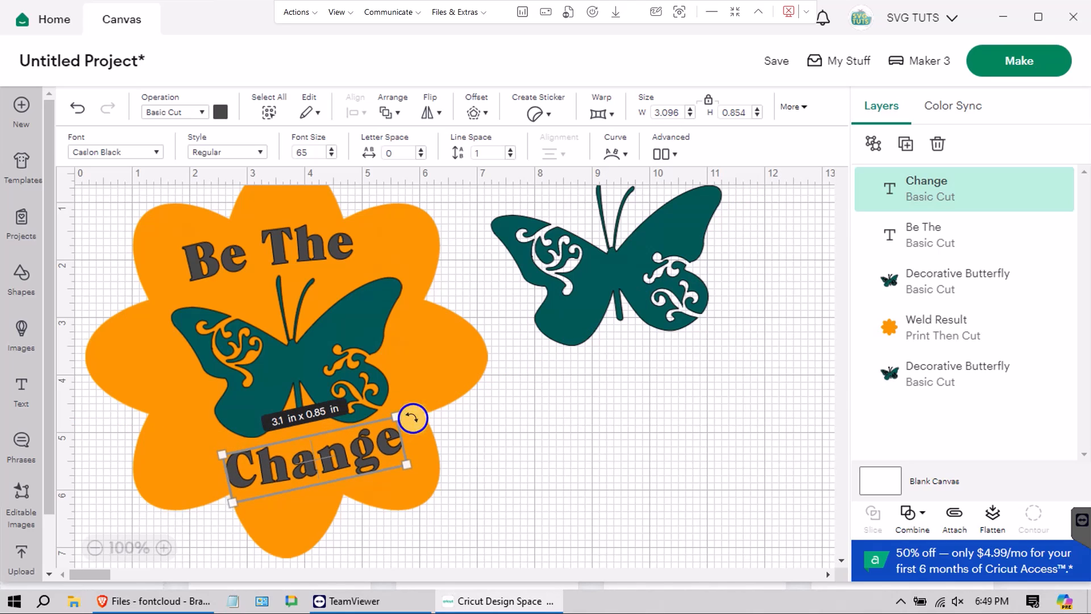
drag(312, 241, 312, 243)
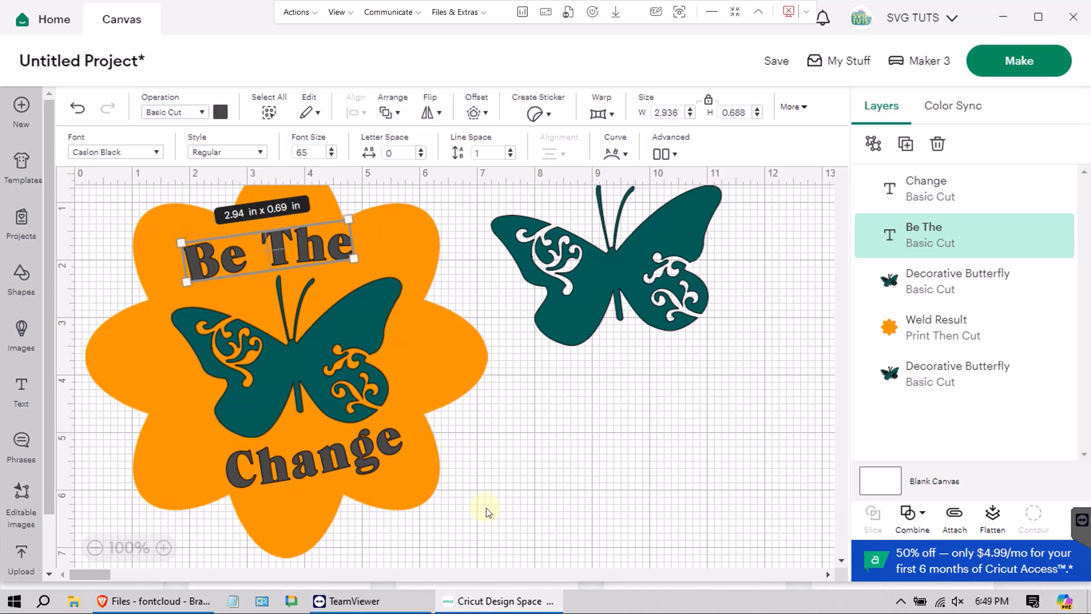
Step: Change the operation of "Change", "Be The", the centered butterfly and the orange flower to Print Then Cut
click(462, 537)
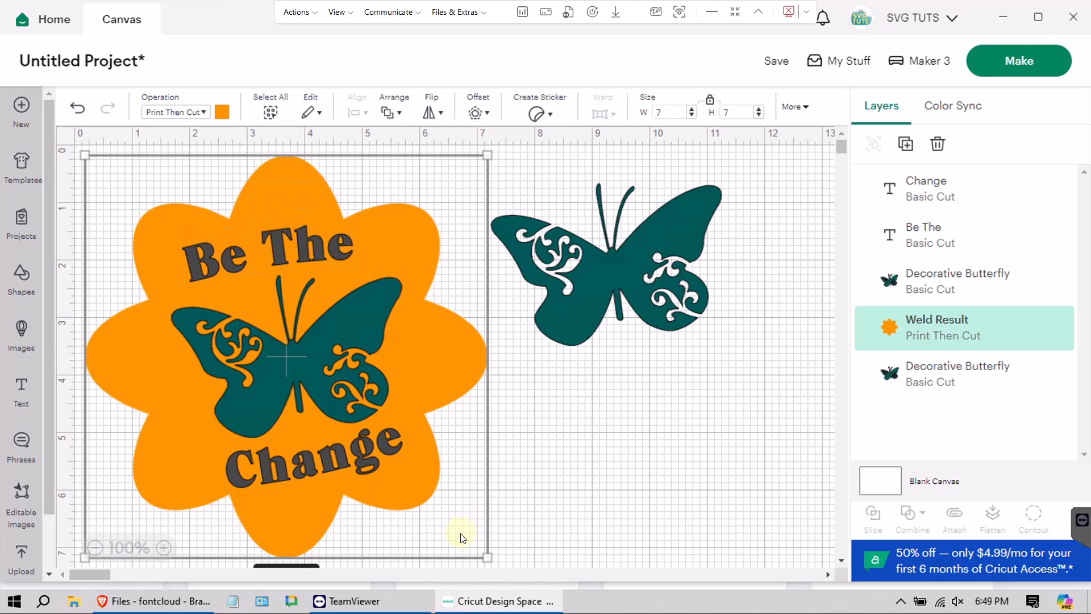
drag(512, 538, 197, 380)
shift+click(925, 235)
shift+click(931, 184)
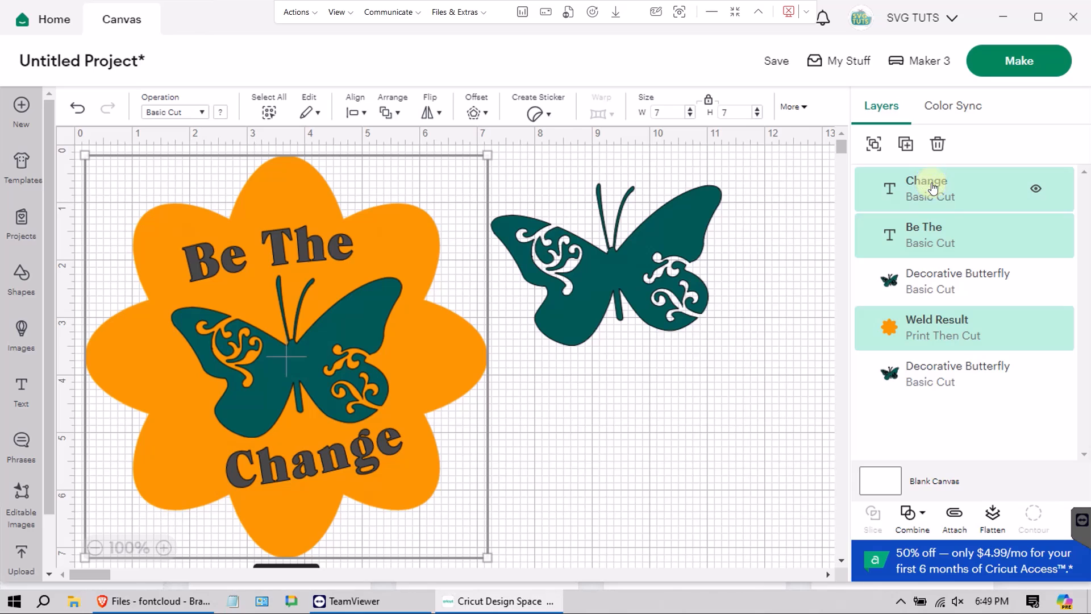
shift+click(954, 376)
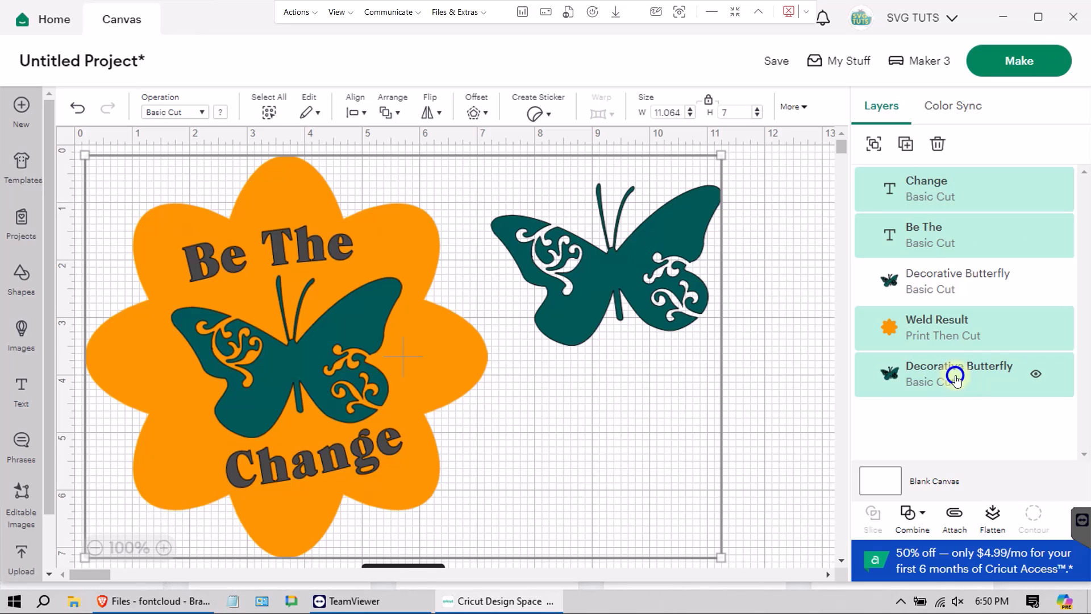
shift+click(955, 376)
shift+click(932, 286)
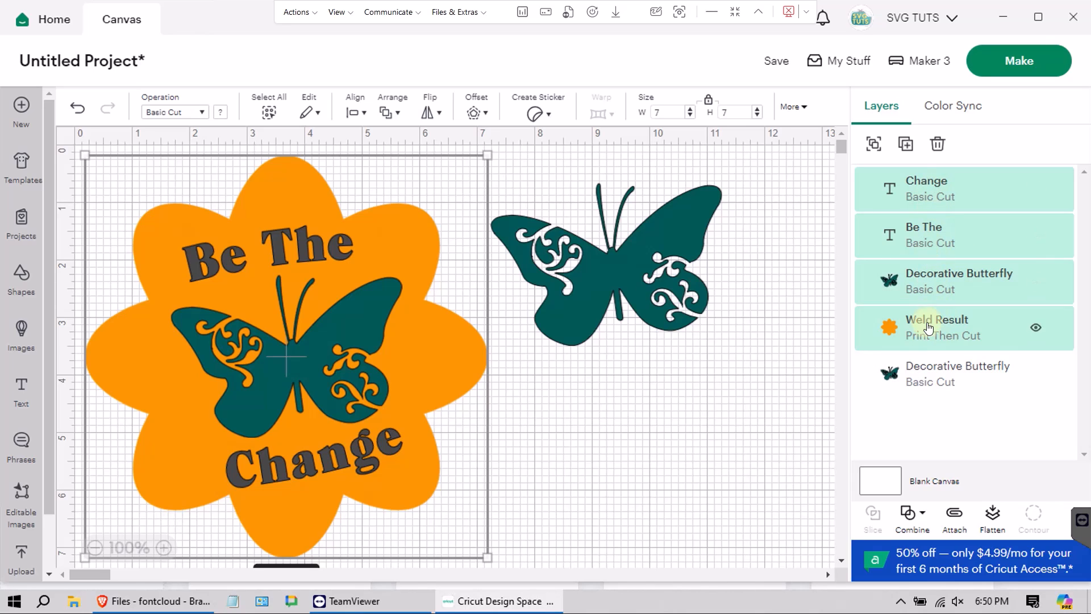
click(176, 112)
click(228, 463)
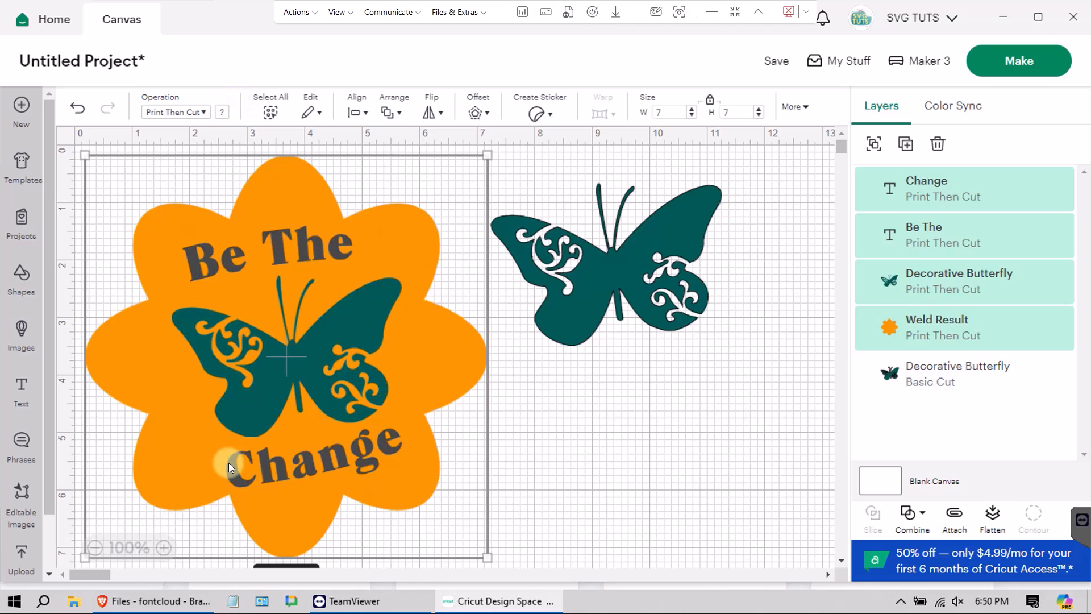
Step: Move the spare Basic Cut butterfly to the front of the layer stack and recolor it white
click(913, 283)
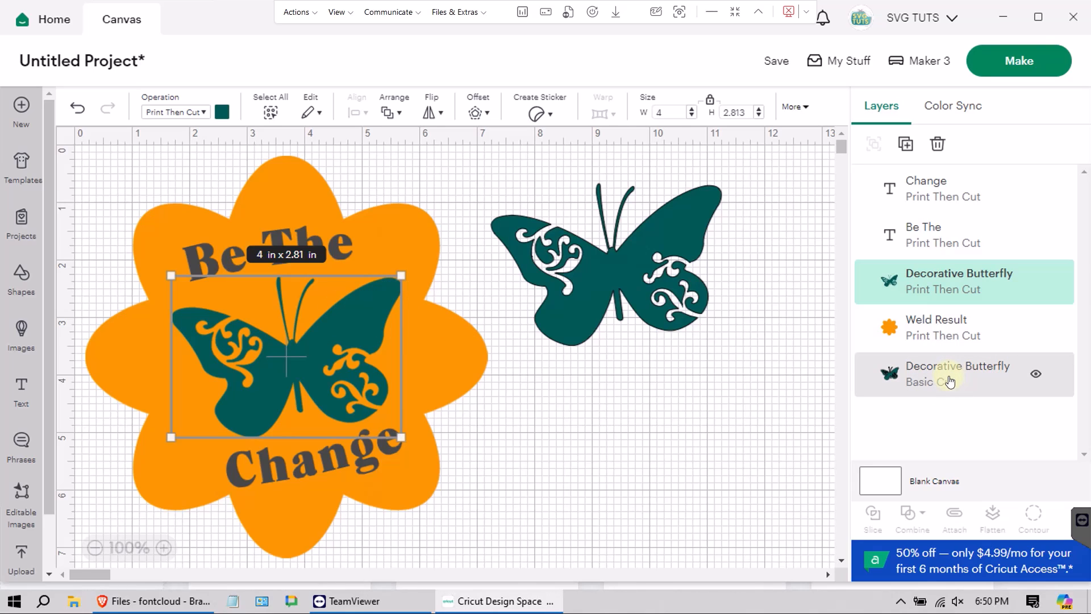
drag(950, 381, 946, 196)
click(609, 266)
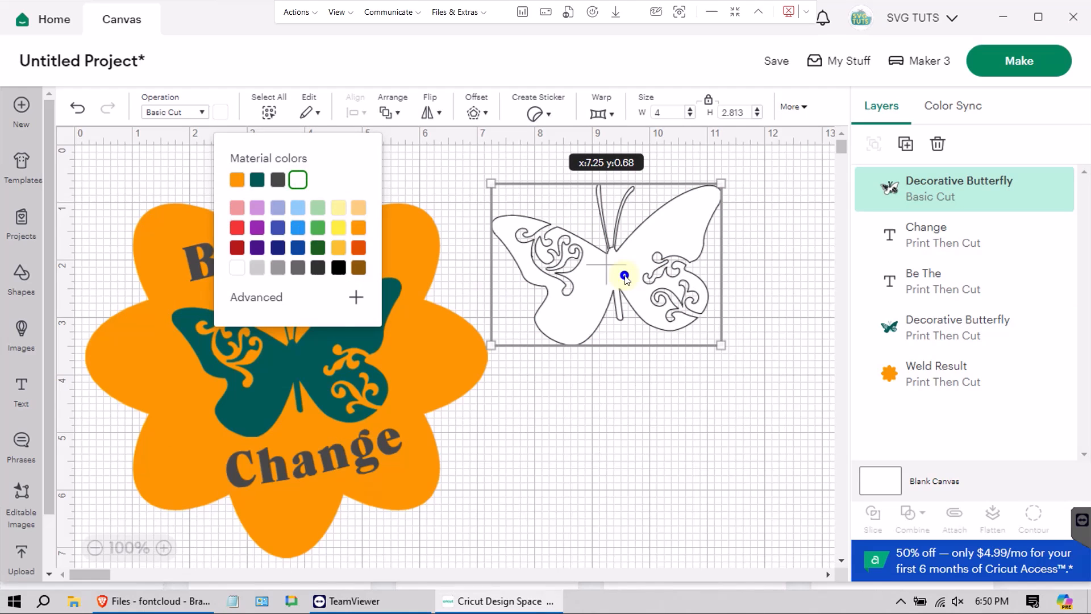
click(621, 272)
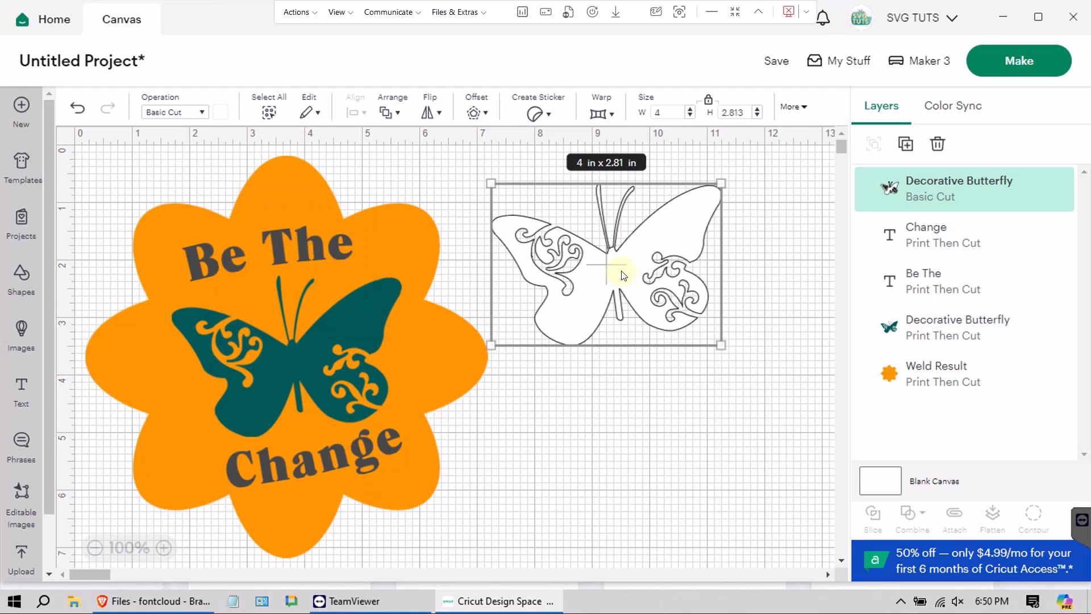
Step: Place the white butterfly exactly over the green one on the flower and delete the green Print Then Cut butterfly
drag(621, 273, 301, 367)
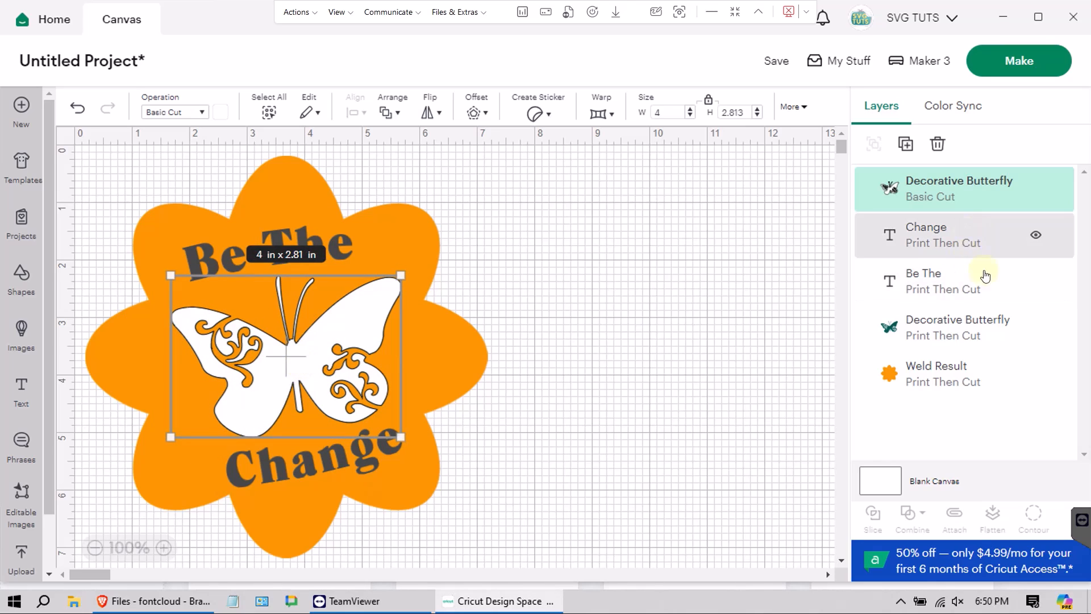
click(985, 329)
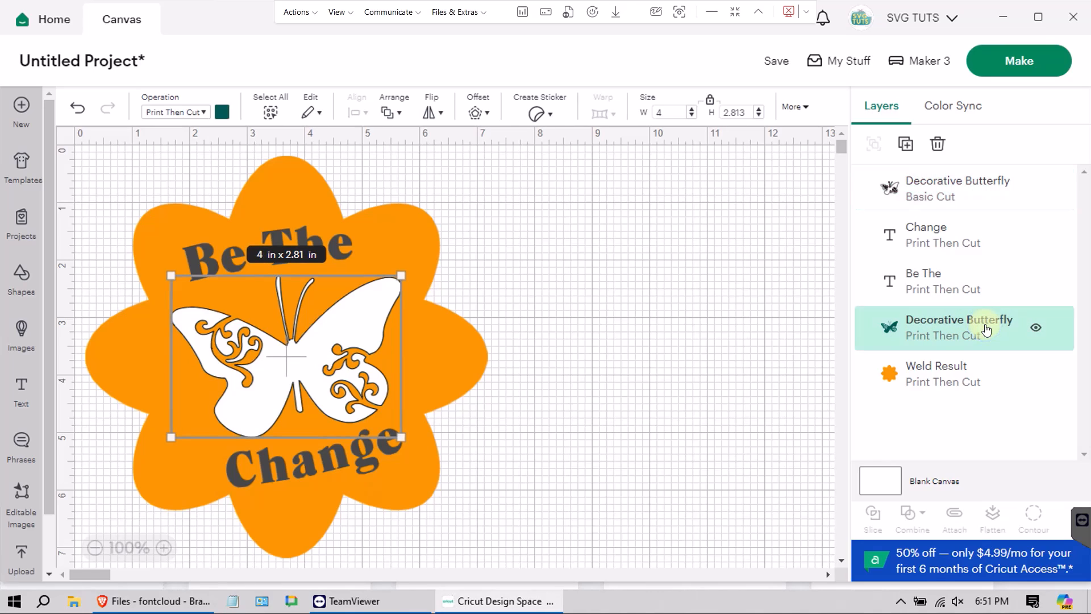
key(Delete)
Step: Flatten "Change", "Be The" and the orange flower into one Print Then Cut layer, leaving out the butterfly
click(976, 202)
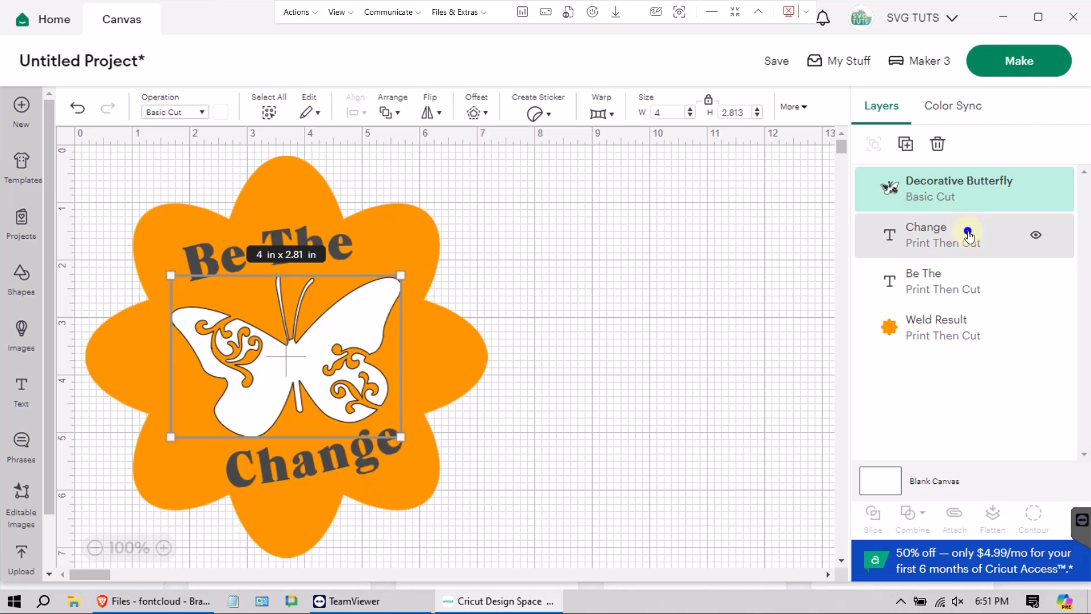
shift+click(968, 231)
click(957, 190)
shift+click(964, 238)
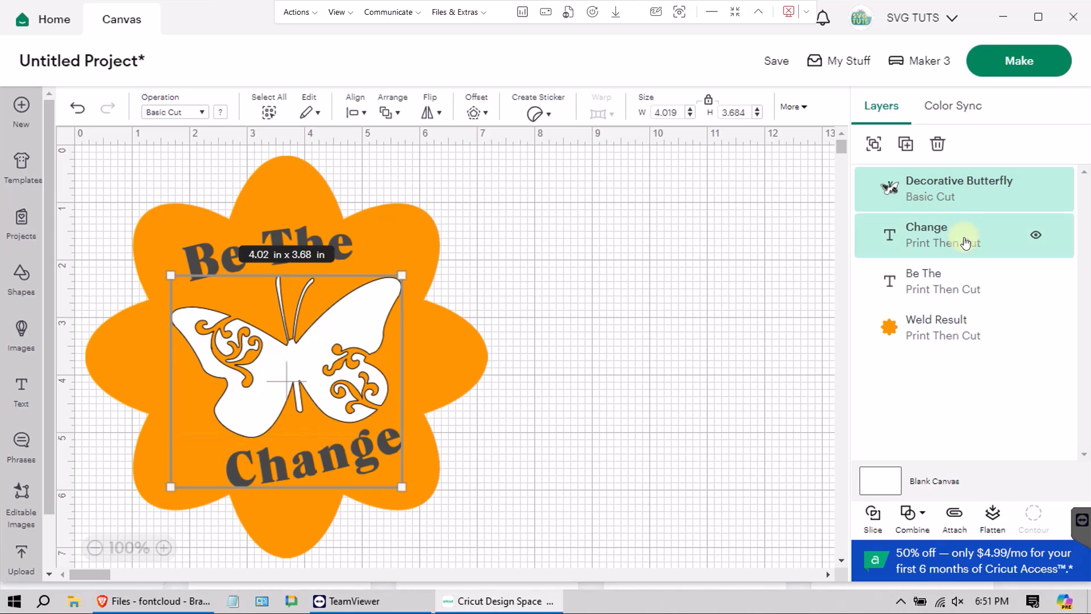
shift+click(945, 317)
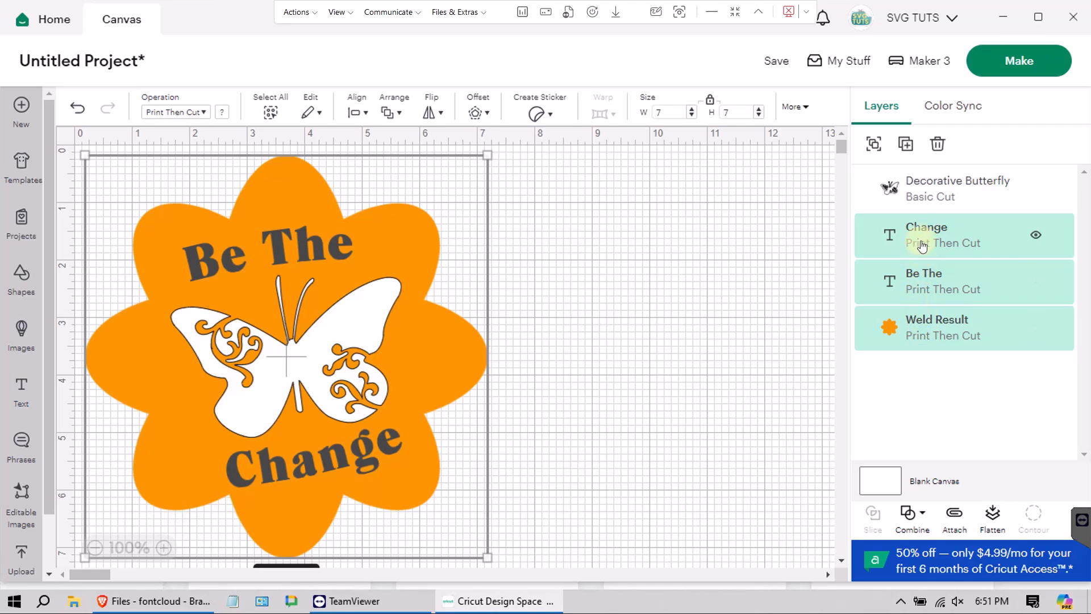
click(993, 518)
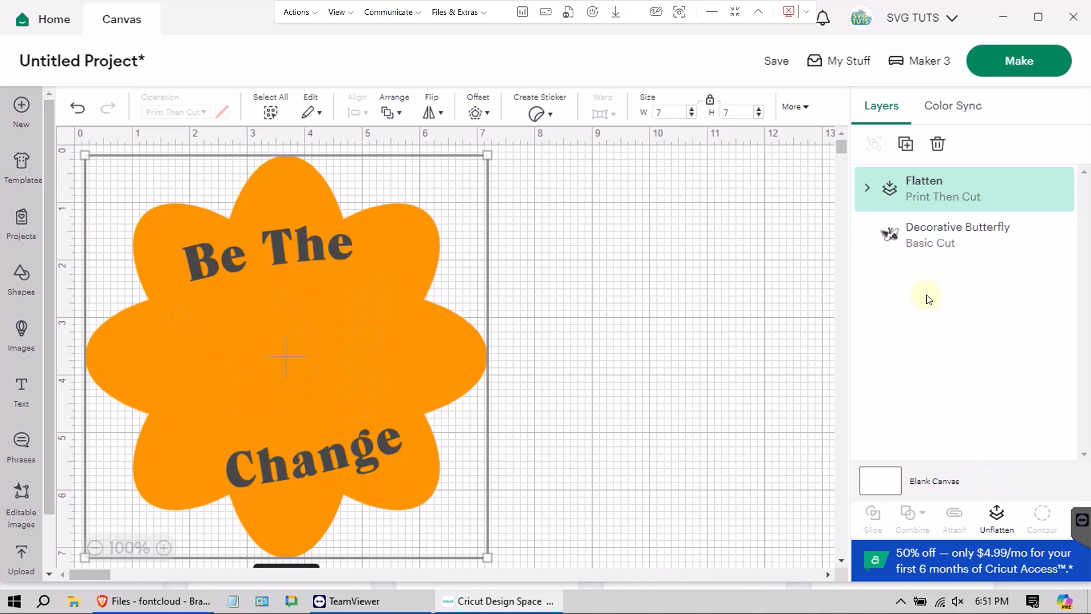
Step: Bring the white Basic Cut butterfly in front of the flattened flower
click(892, 234)
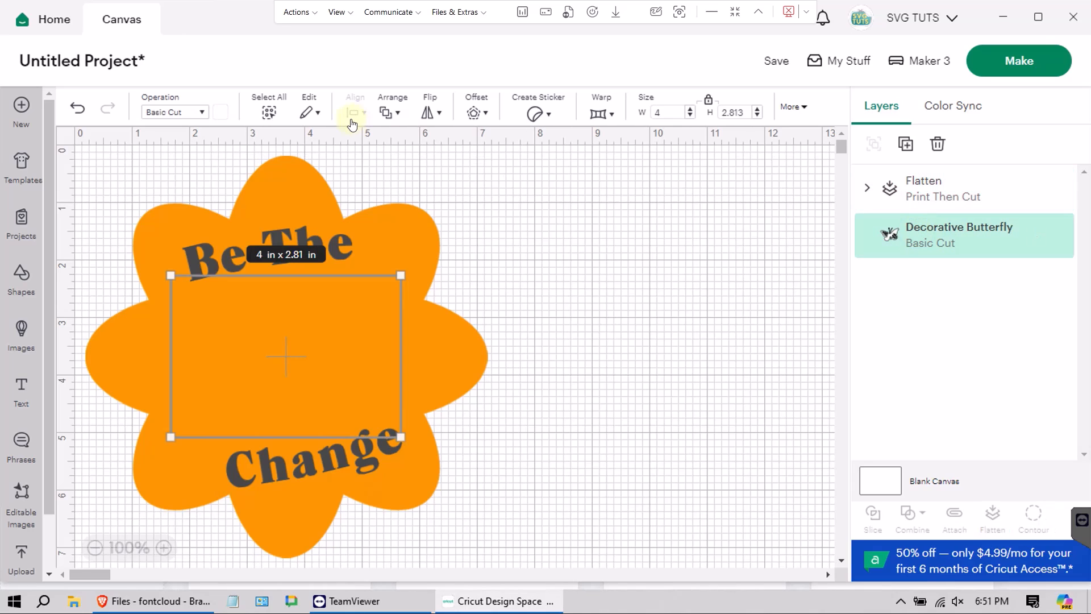
click(390, 113)
click(412, 145)
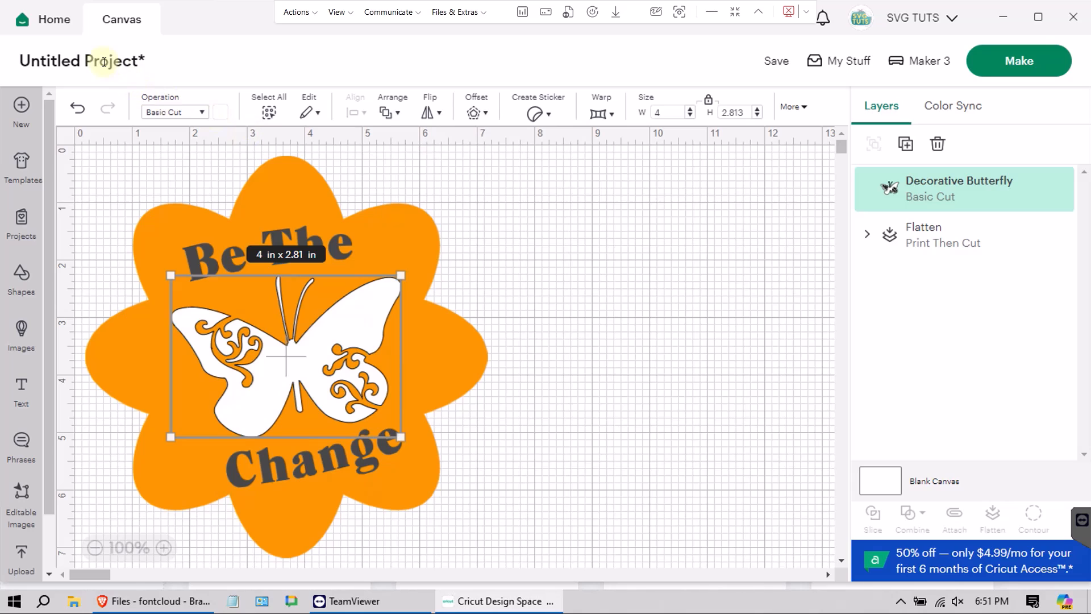
Step: Save the project with the title "Be The Change - v2"
click(776, 61)
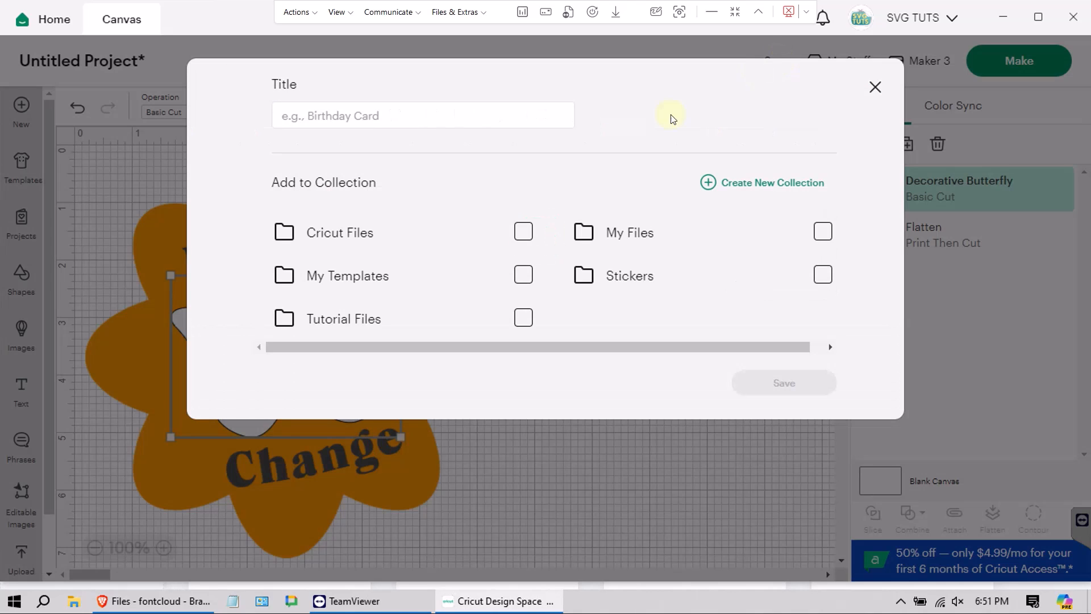
click(409, 116)
text(B)
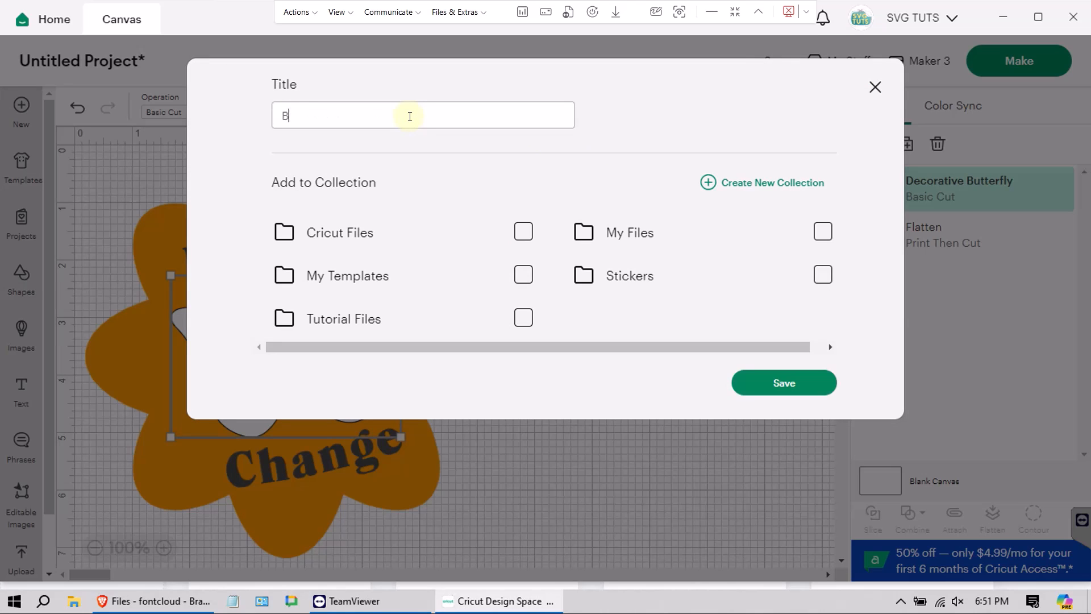
text(e The Change - v2)
click(792, 382)
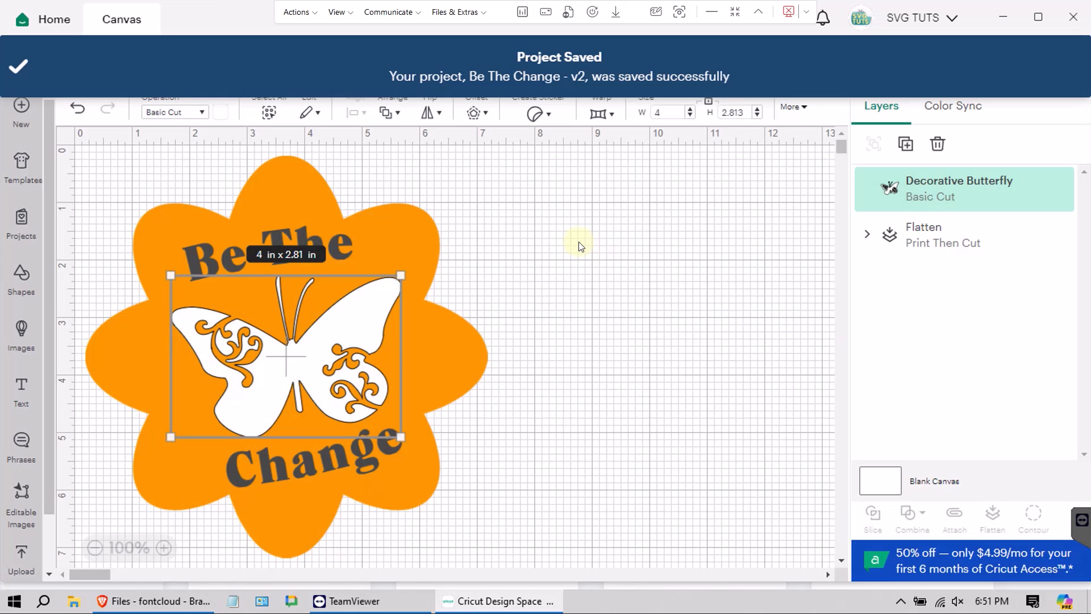
click(556, 224)
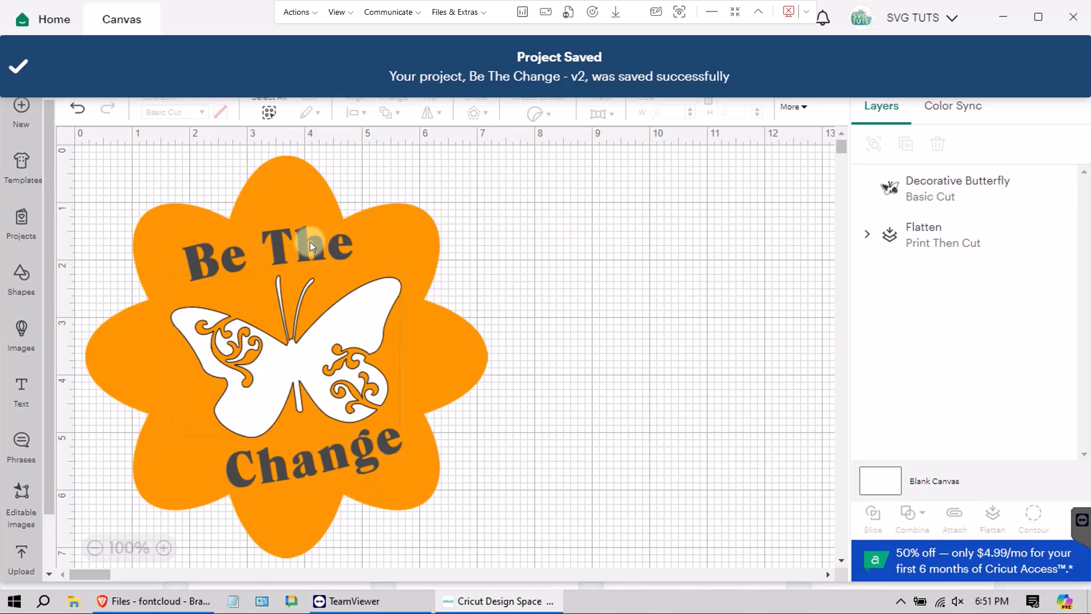
Step: Unflatten the flower design into its separate text and flower layers
click(309, 244)
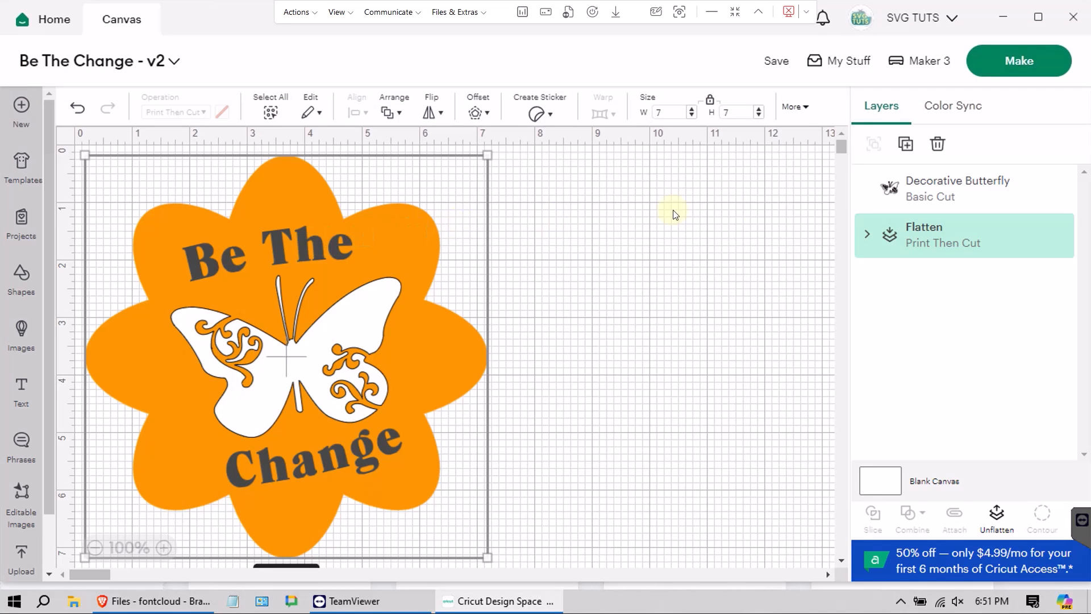
click(867, 233)
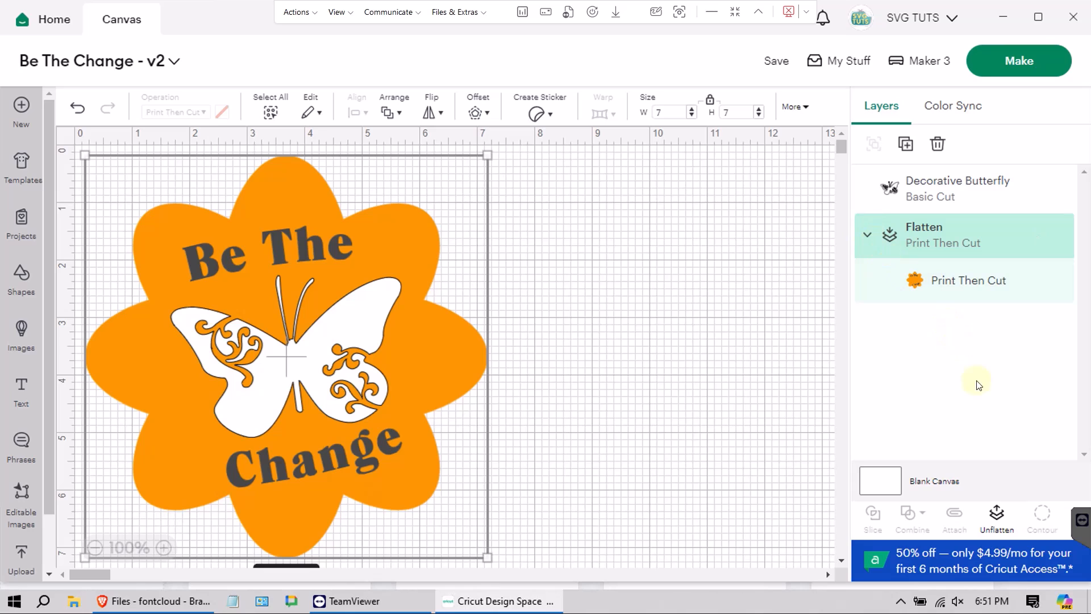
click(997, 514)
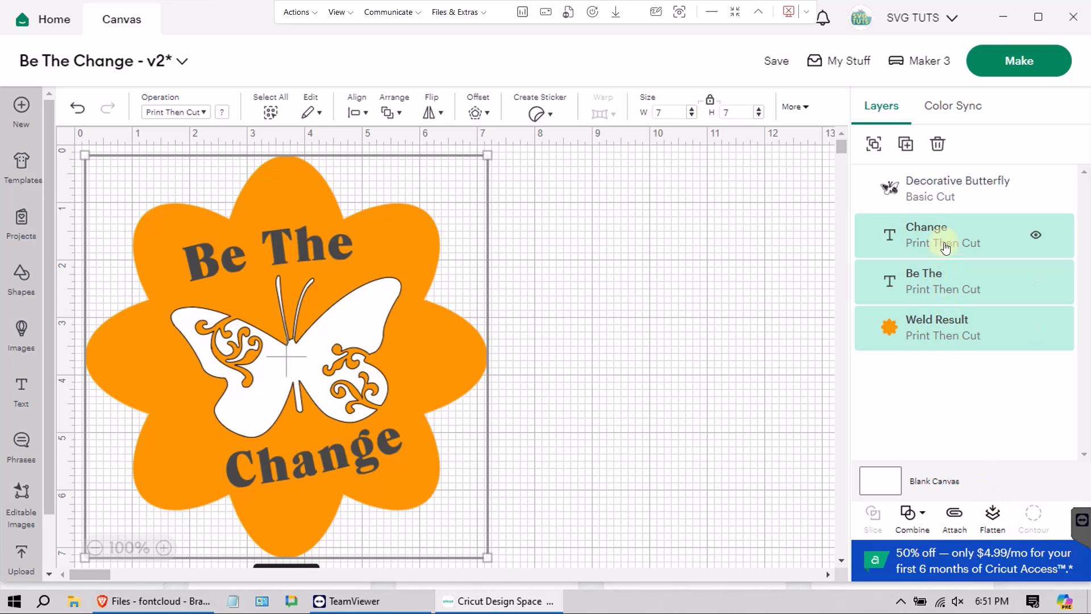
Step: Recolor both the "Change" and "Be The" text white
click(944, 233)
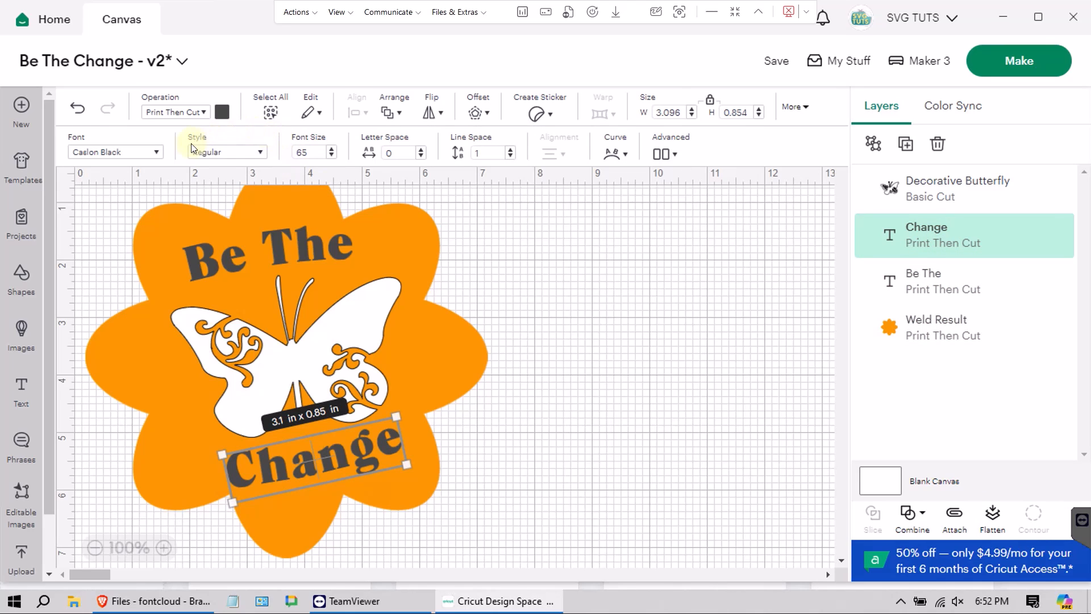
click(223, 112)
click(239, 299)
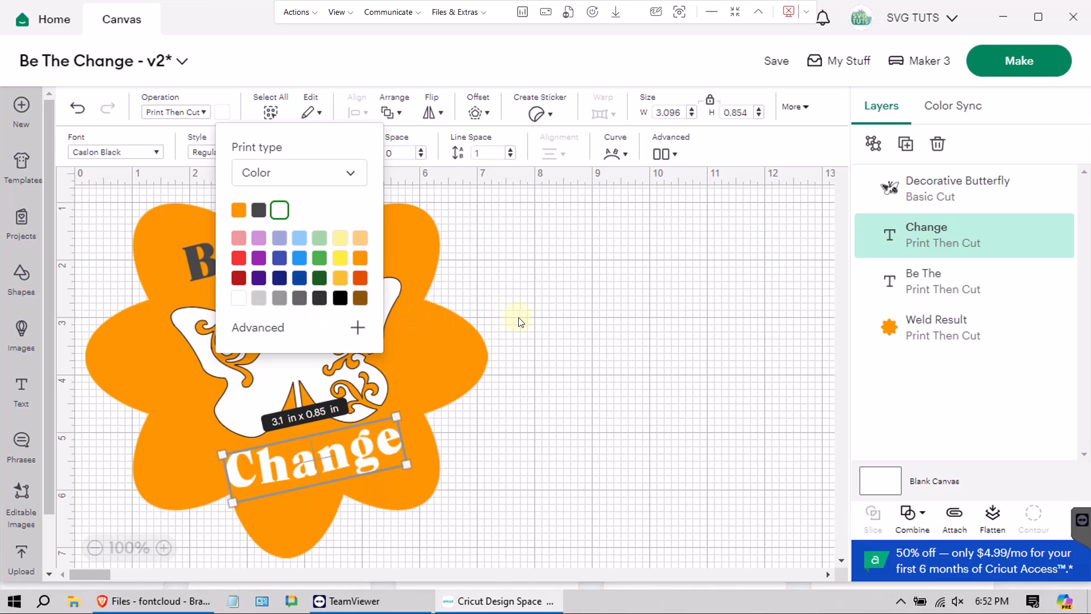
click(973, 287)
click(532, 273)
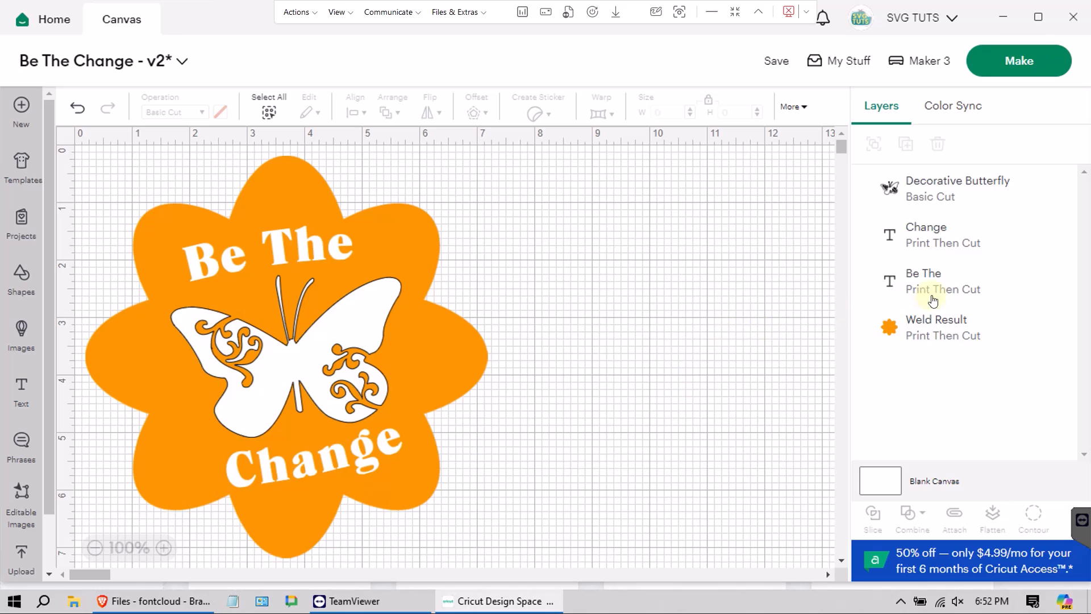
Step: Flatten the white text with the orange flower and move the Basic Cut butterfly layer above the flattened layer
click(944, 236)
shift+click(933, 275)
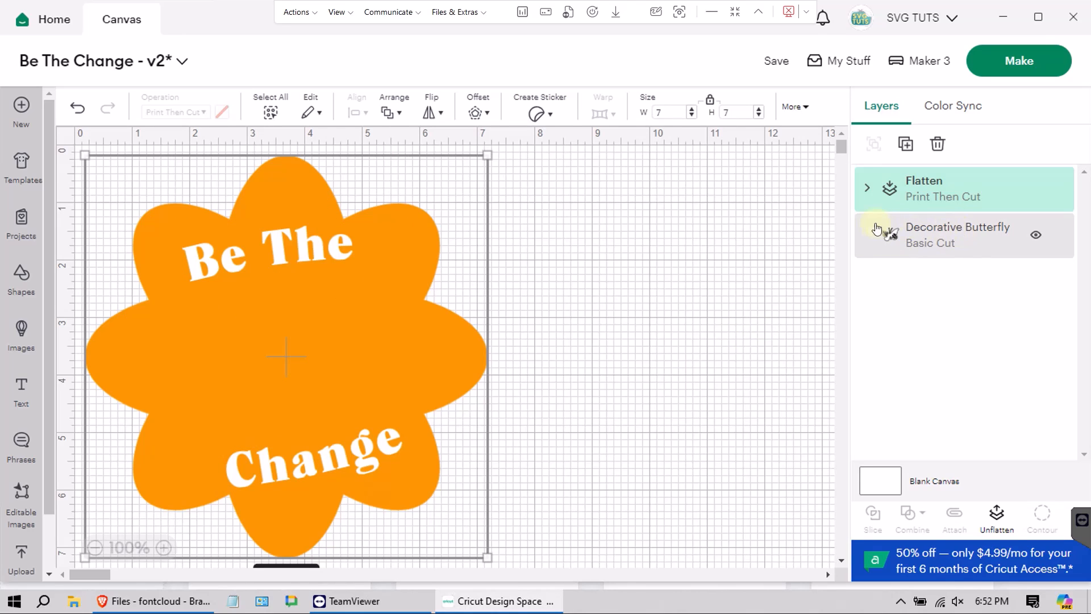
click(959, 237)
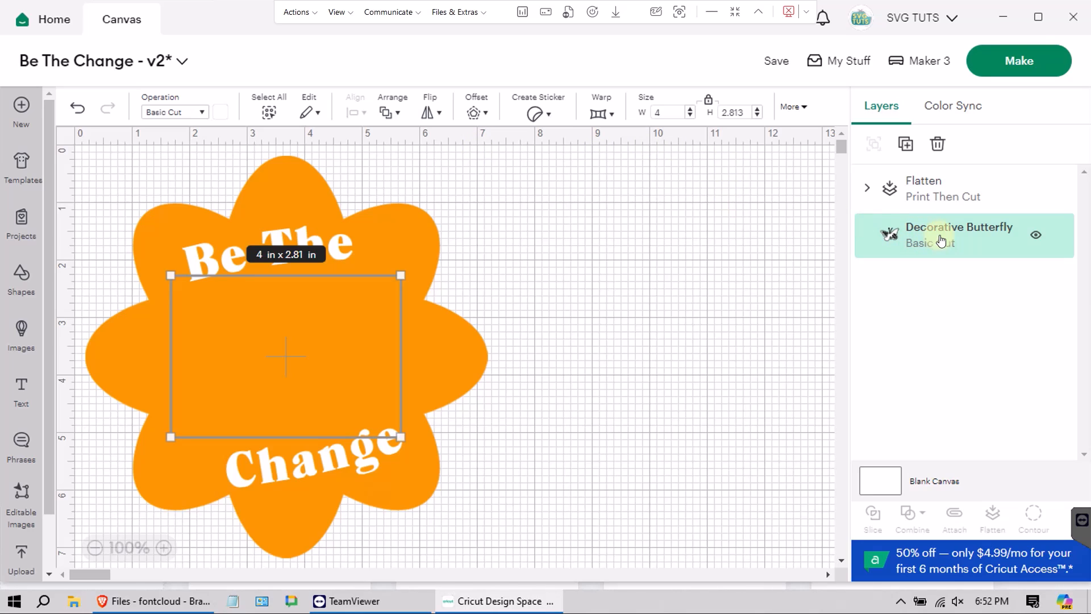
drag(942, 241, 943, 196)
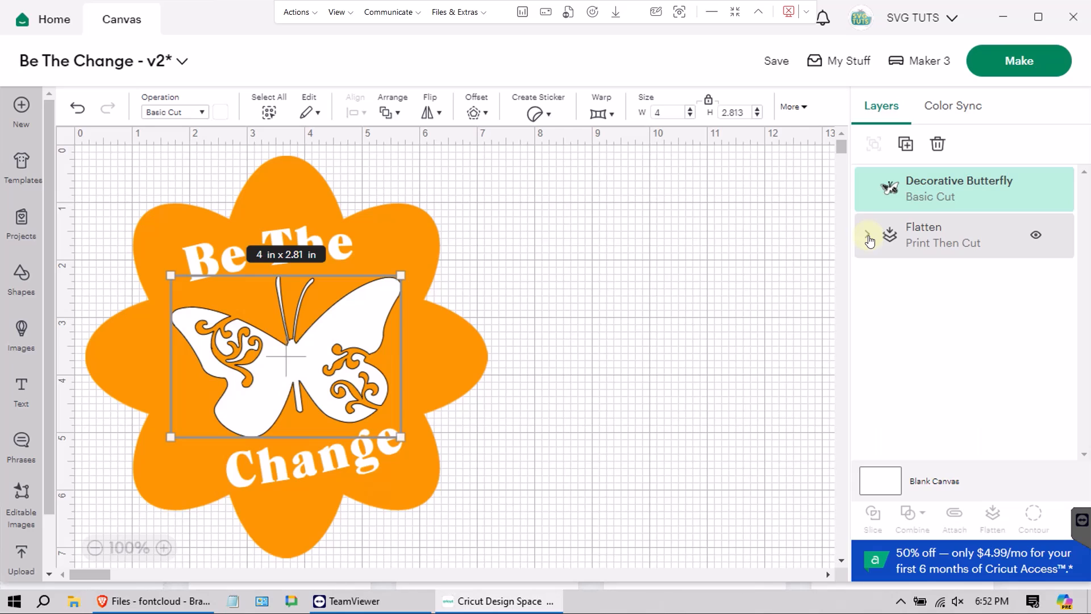
Step: Attach the Basic Cut butterfly to the flattened flower
shift+click(928, 227)
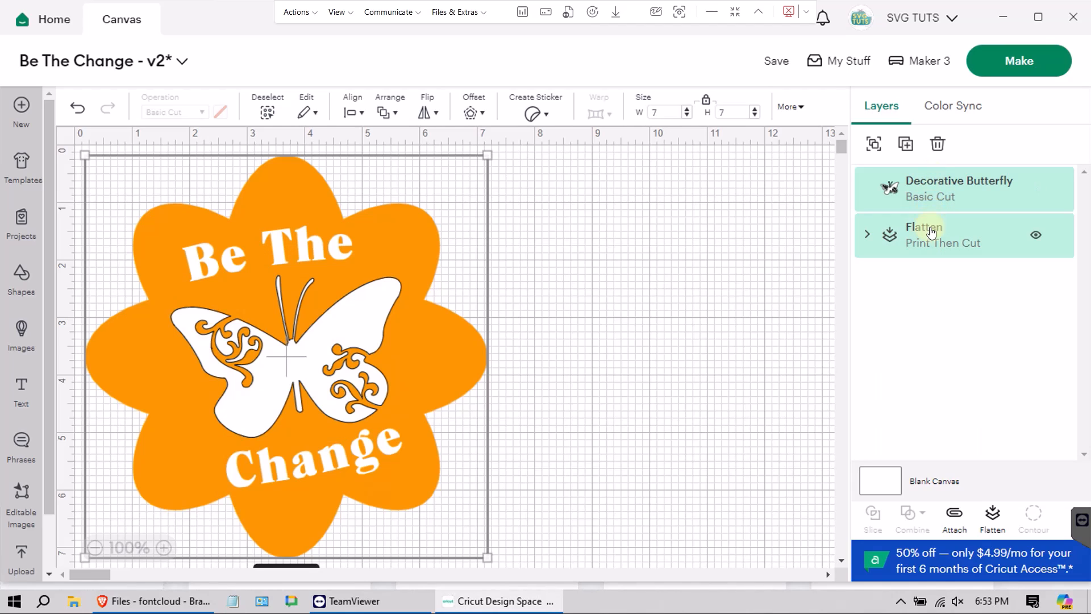
click(993, 514)
click(955, 516)
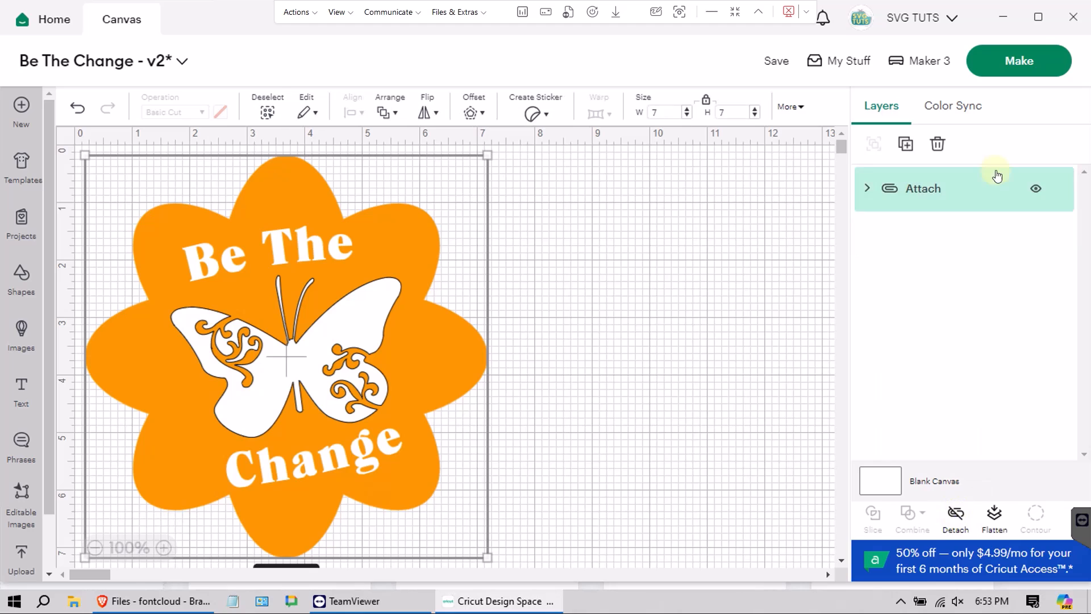
Step: Preview how the attached design is laid out on the cutting mat, and return to the canvas
click(1019, 61)
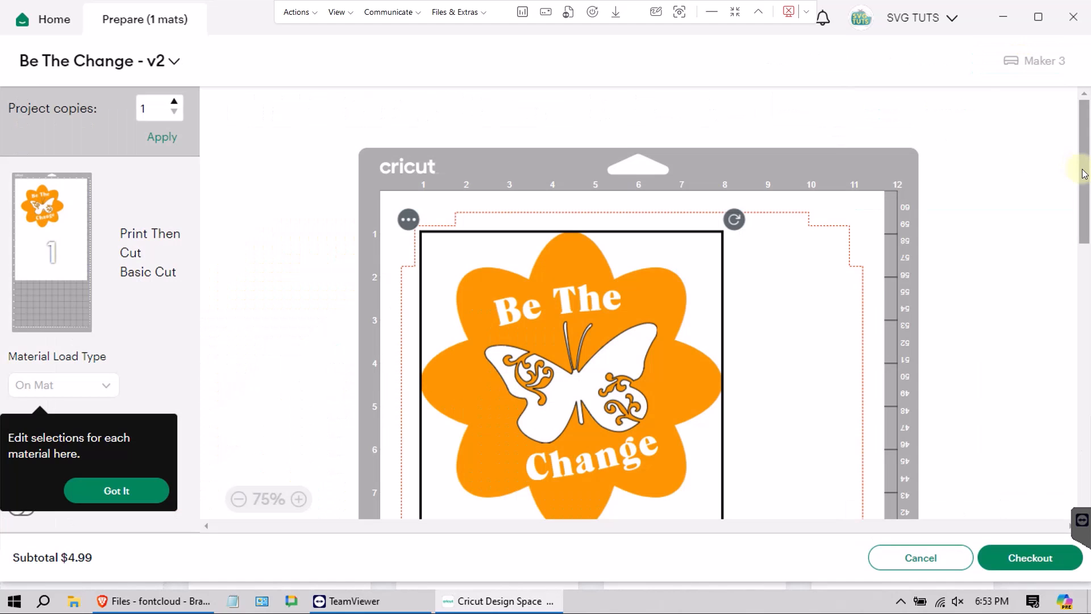
drag(1084, 168, 1087, 212)
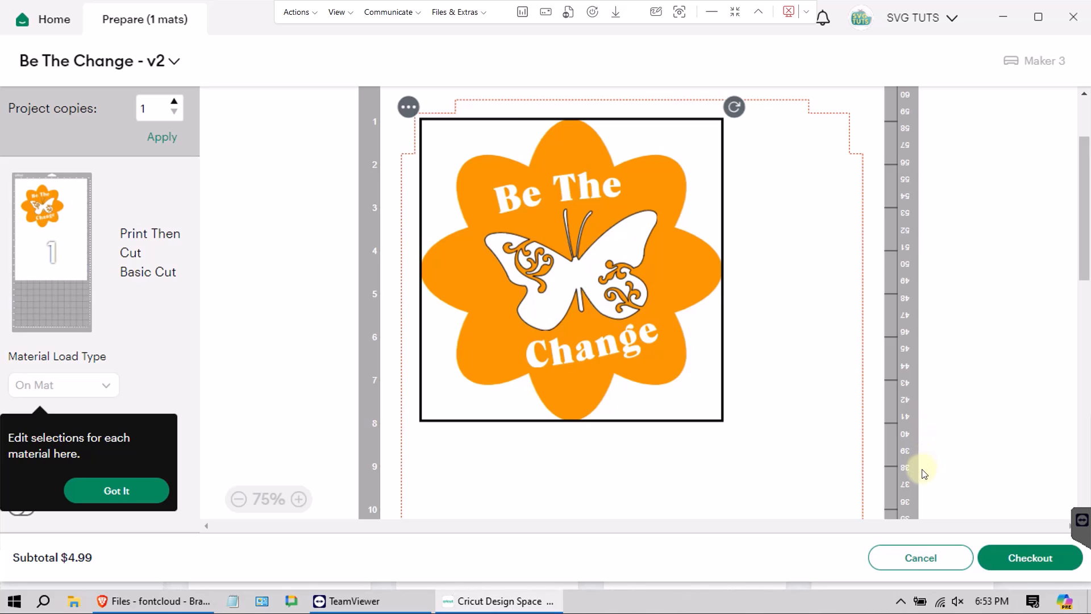
click(921, 559)
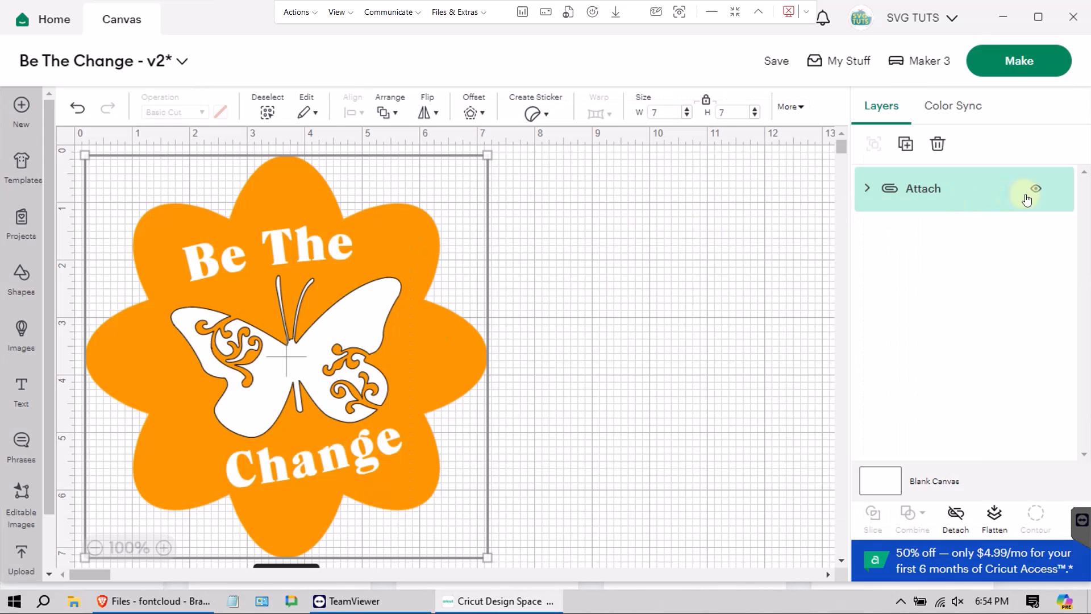
Step: Detach the butterfly from the flattened flower
click(959, 524)
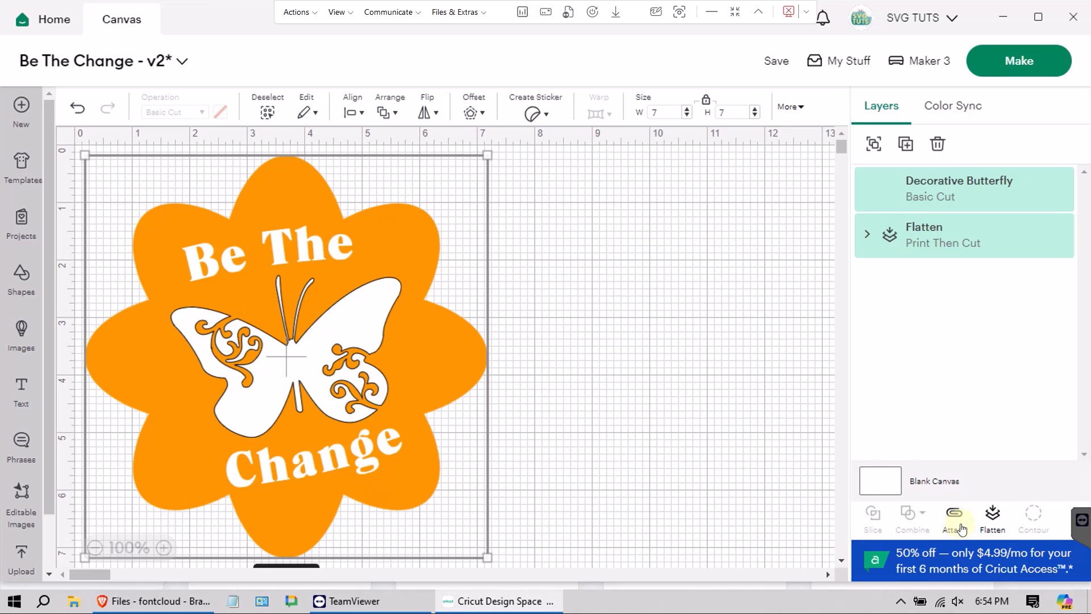
Step: Unflatten the orange flower and its white text into separate layers
click(926, 244)
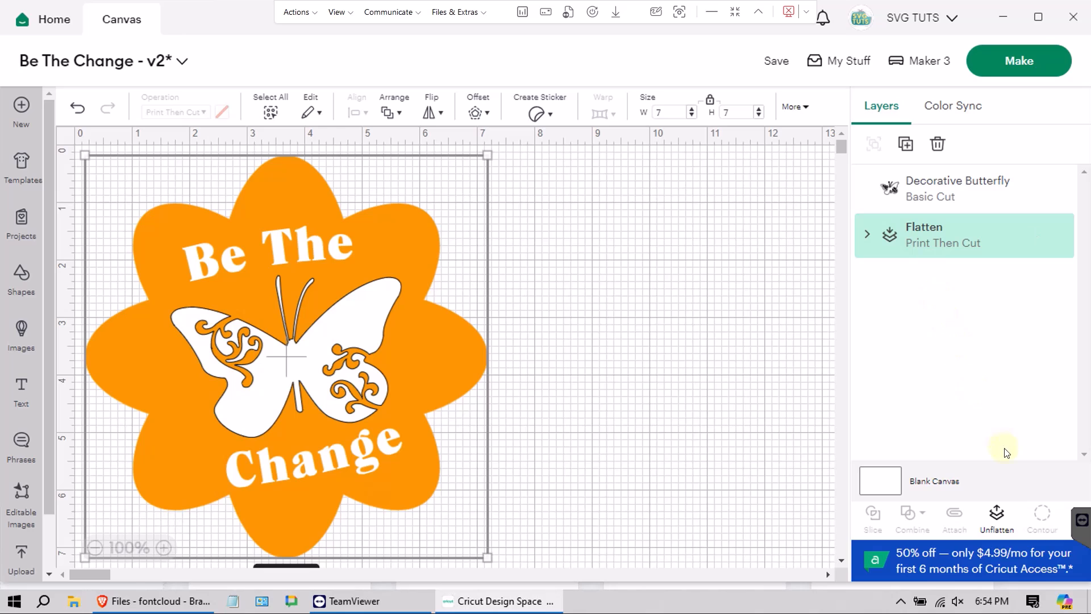
click(996, 512)
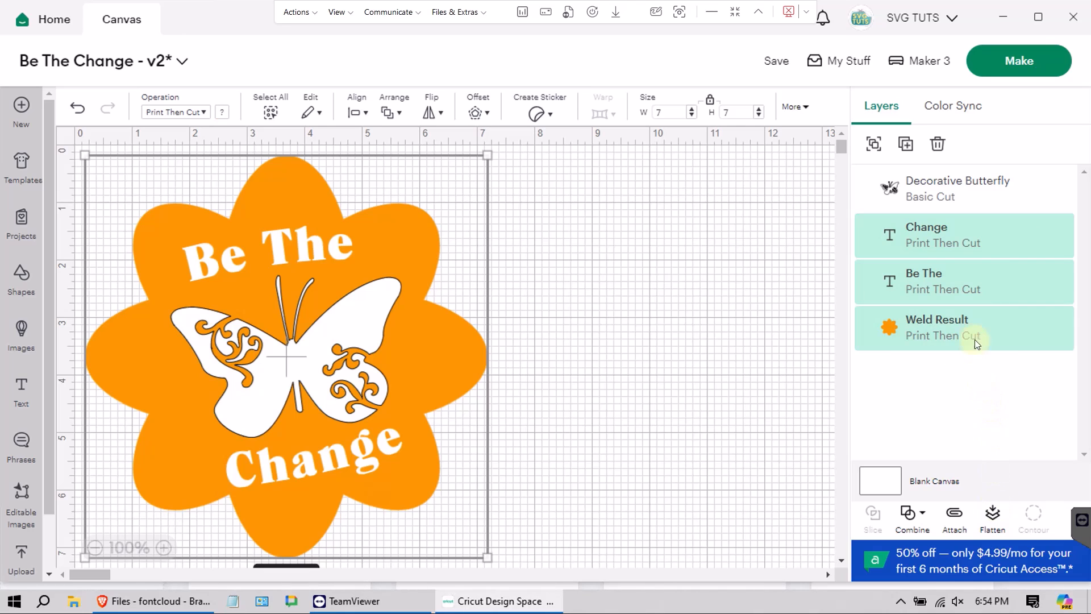
Step: Replace the "Be The" text's Caslon Black font with a wide, bold font from the free Cricut fonts
click(966, 283)
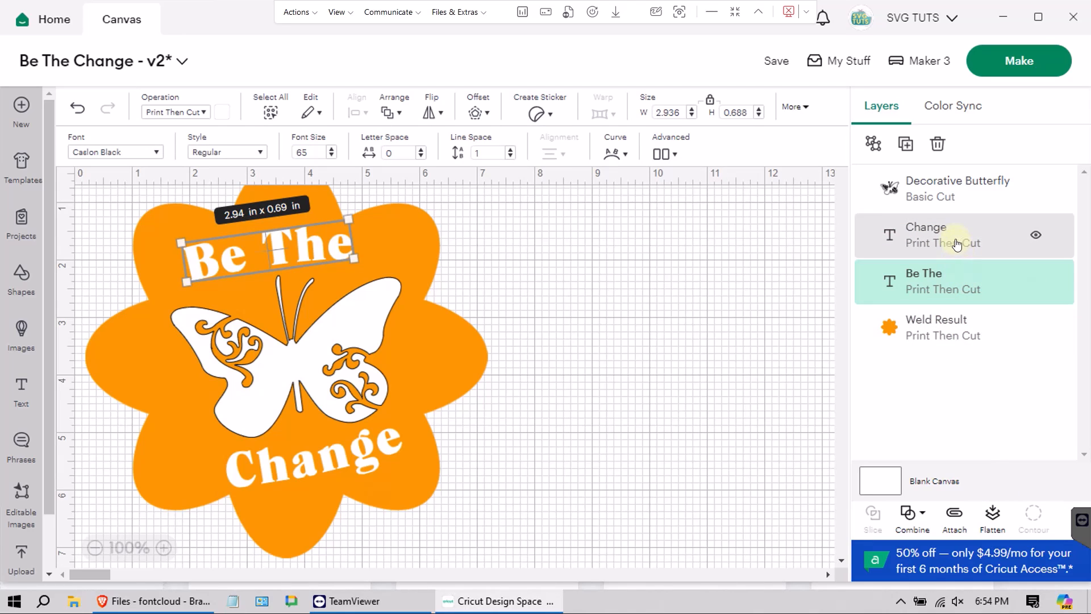
click(158, 153)
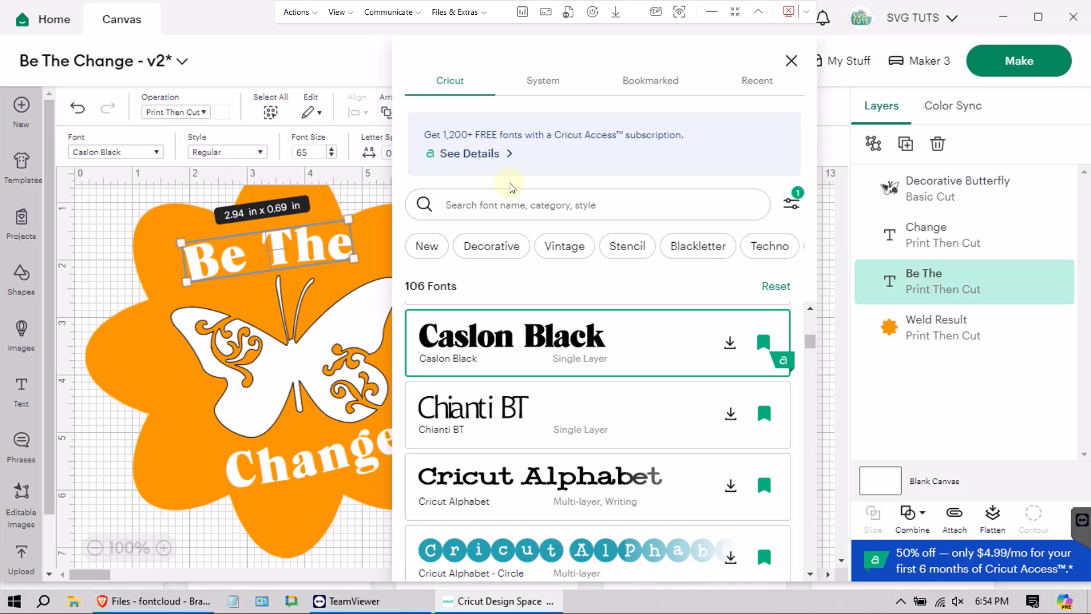
click(786, 200)
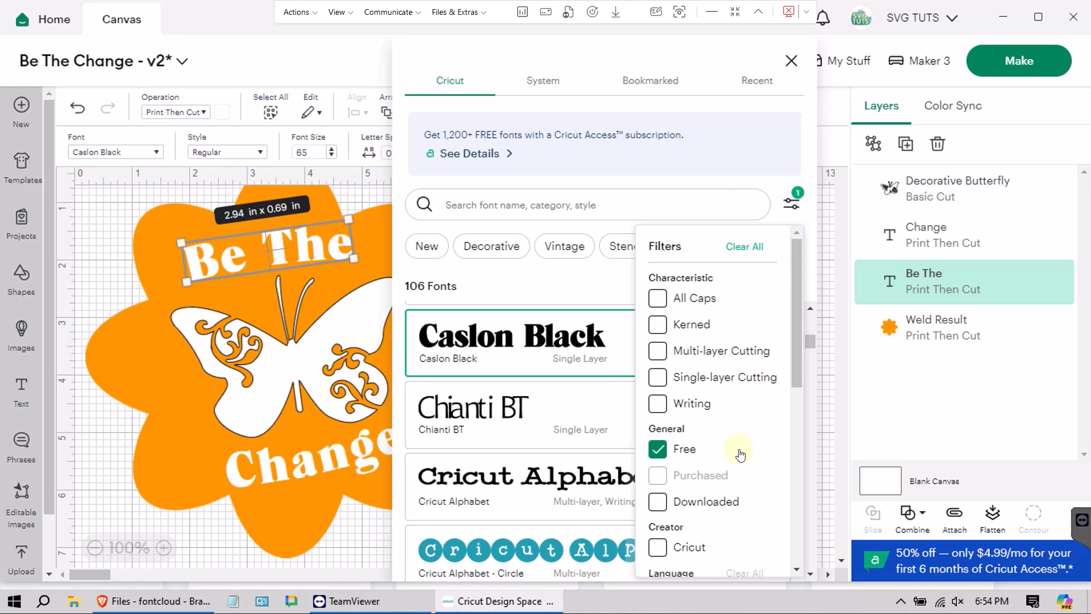
drag(794, 360, 817, 320)
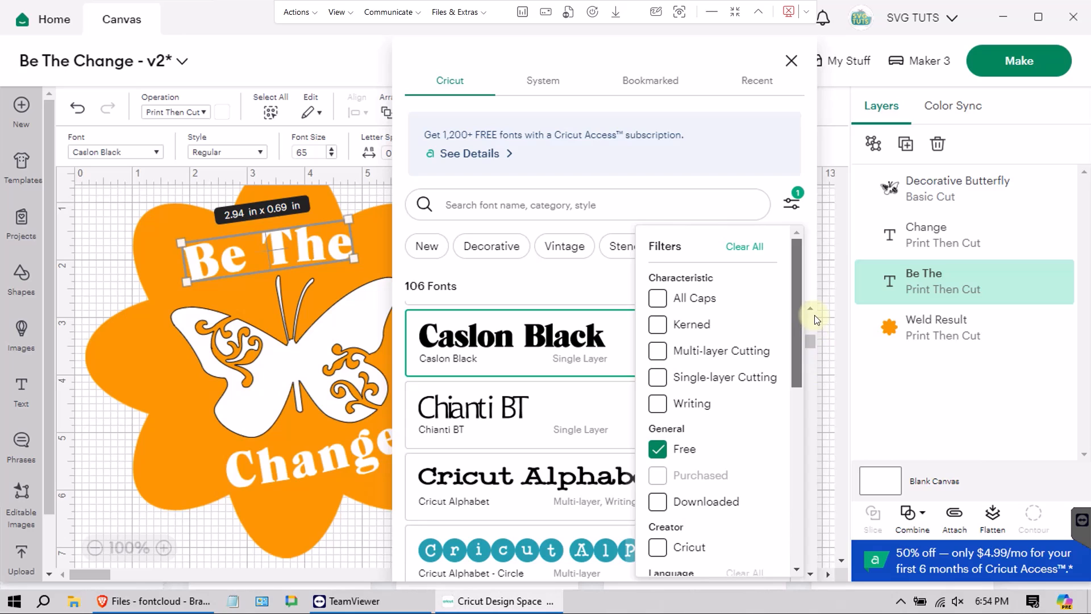
click(809, 298)
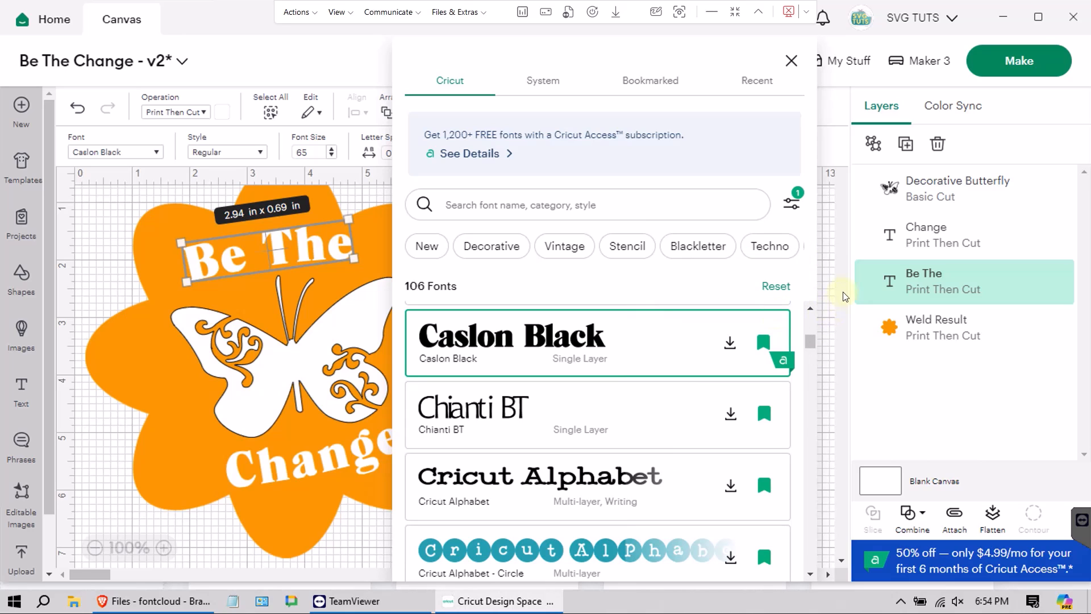
drag(808, 338, 794, 384)
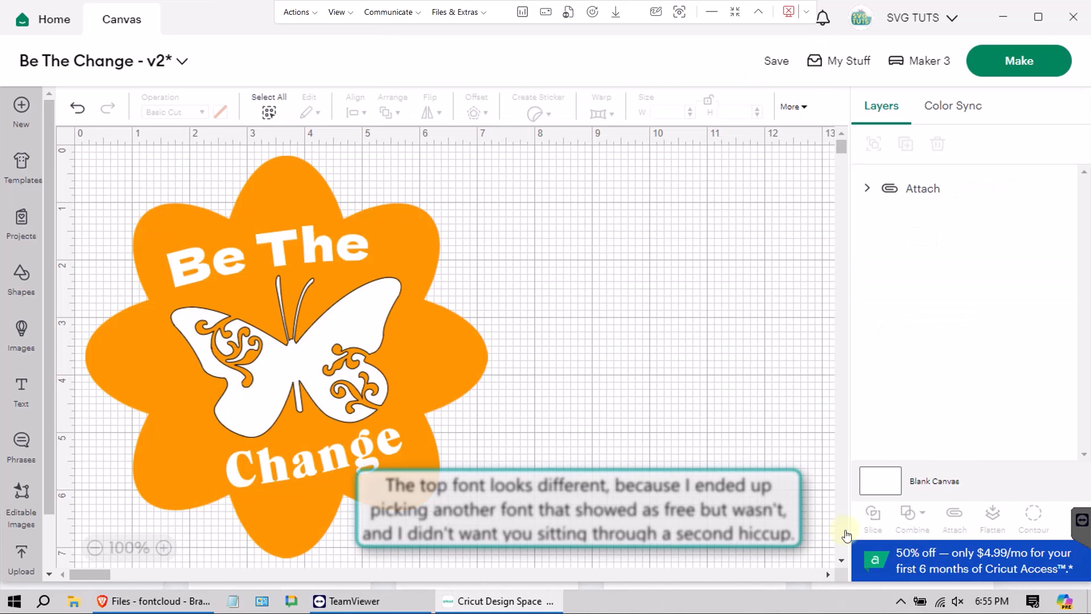
Step: Detach the layers and set both the "Be The" and "Change" texts to a bold, condensed system font
click(954, 527)
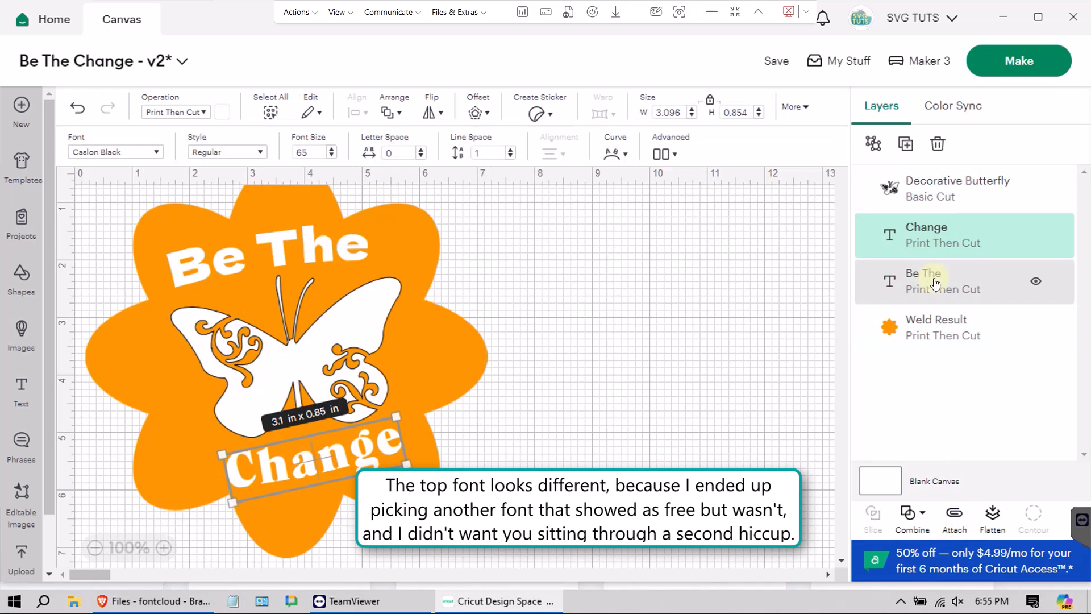
shift+click(936, 283)
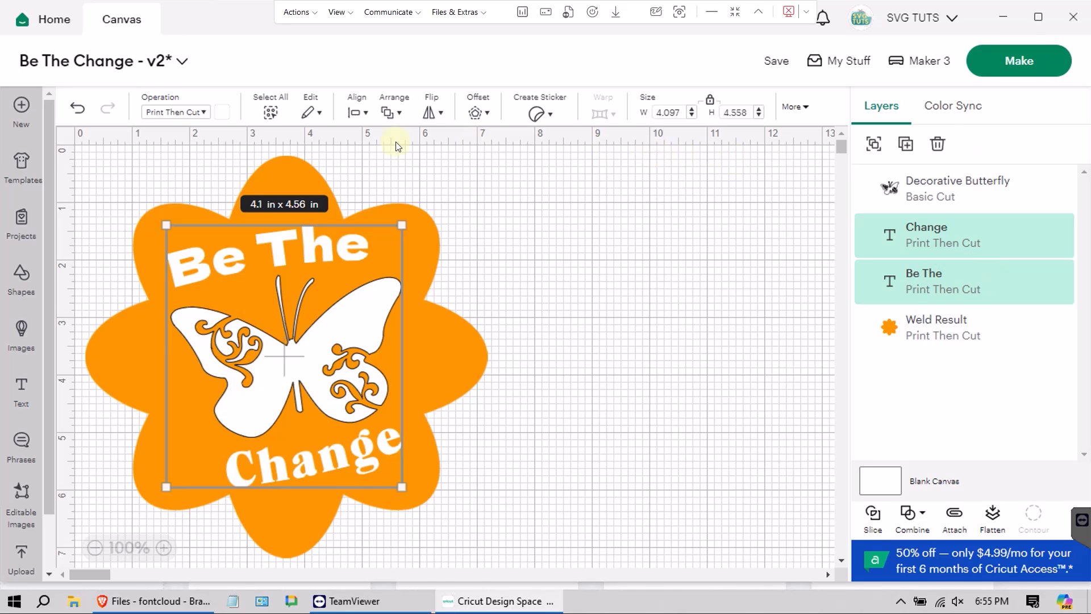
click(546, 84)
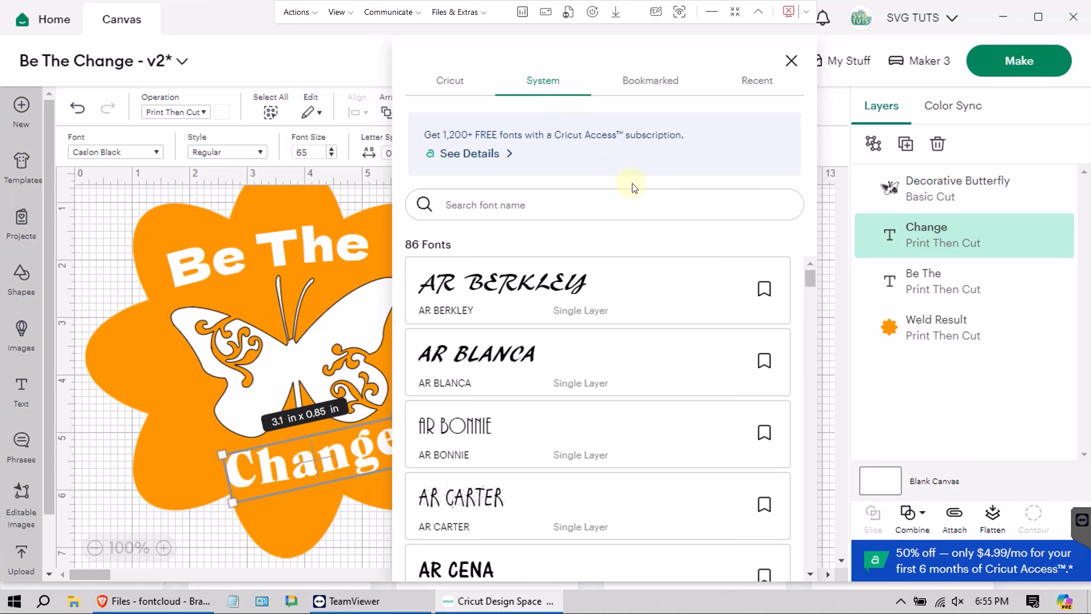
mouse_move(811, 279)
mouse_down()
mouse_move(813, 537)
mouse_move(809, 382)
mouse_up()
click(811, 467)
click(810, 510)
click(562, 310)
click(449, 406)
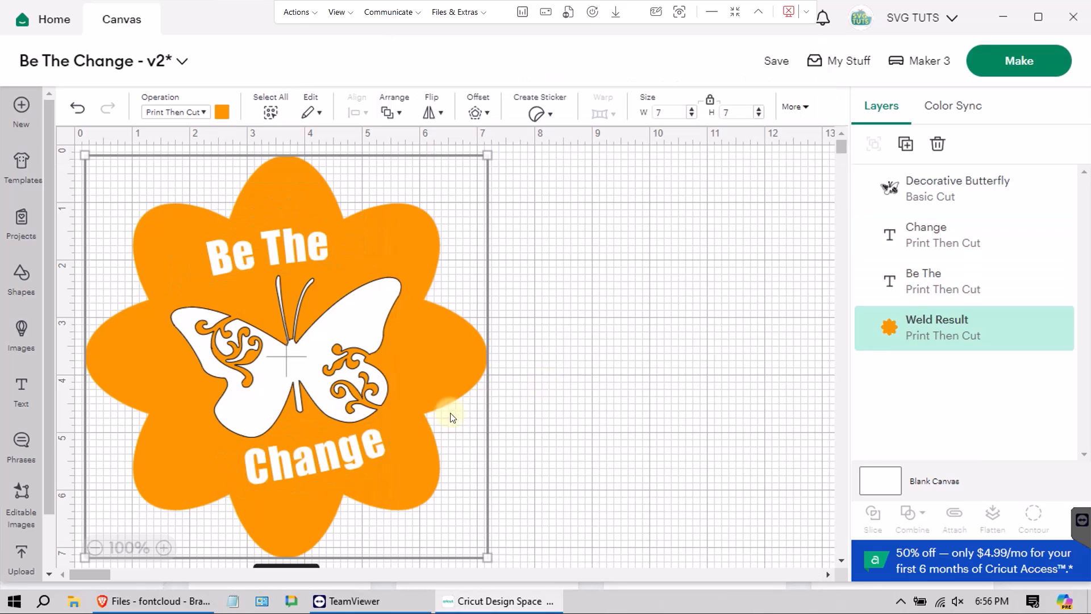
Step: Flatten the "Be The" and "Change" texts with the orange flower, and attach the Basic Cut butterfly to the flattened layer
click(602, 345)
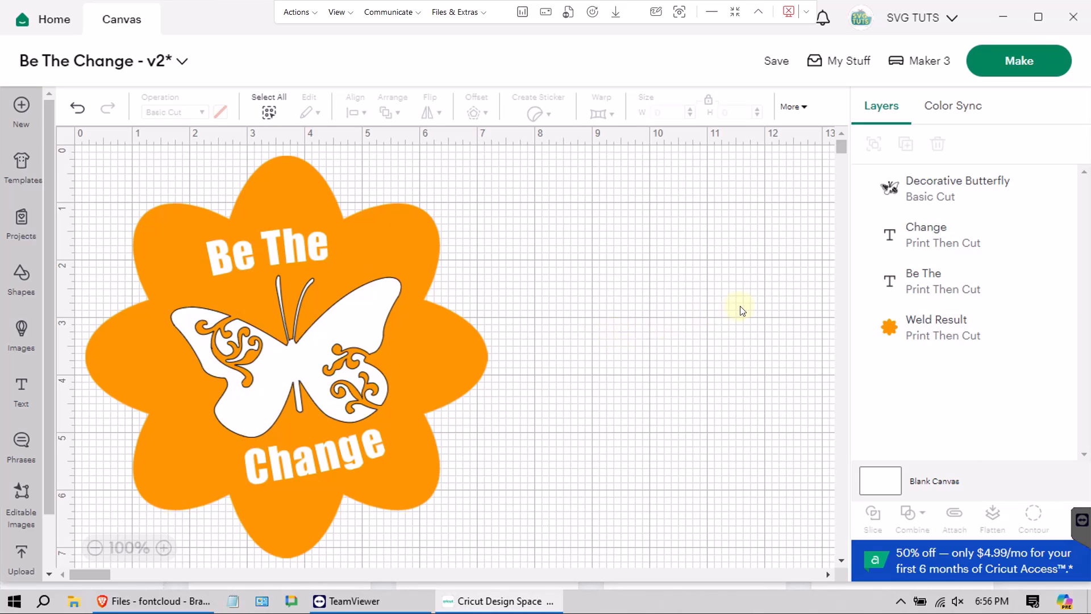
click(945, 230)
shift+click(941, 328)
shift+click(935, 279)
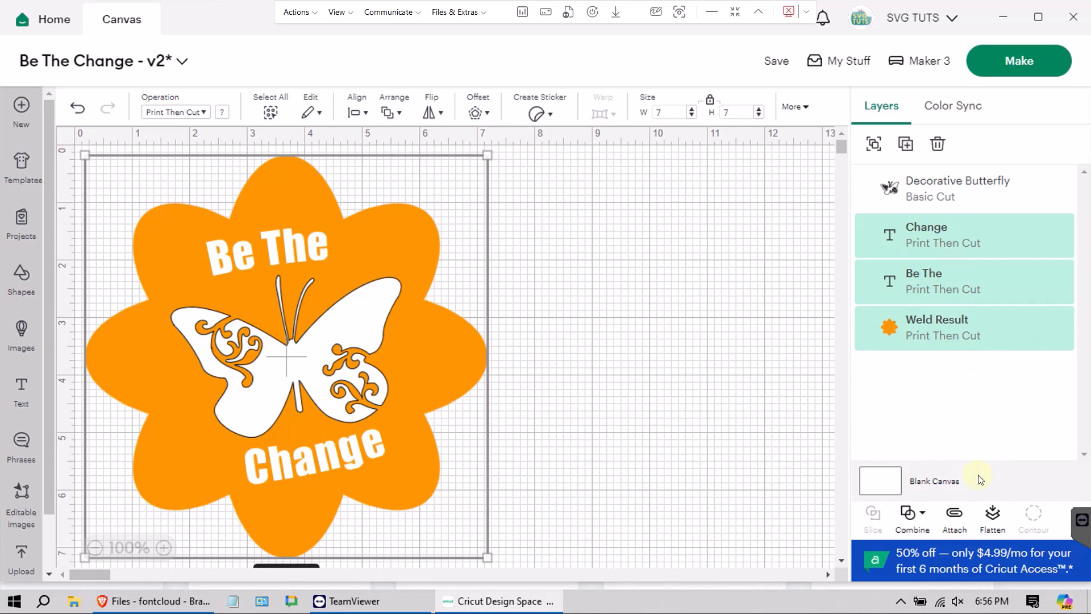
click(993, 514)
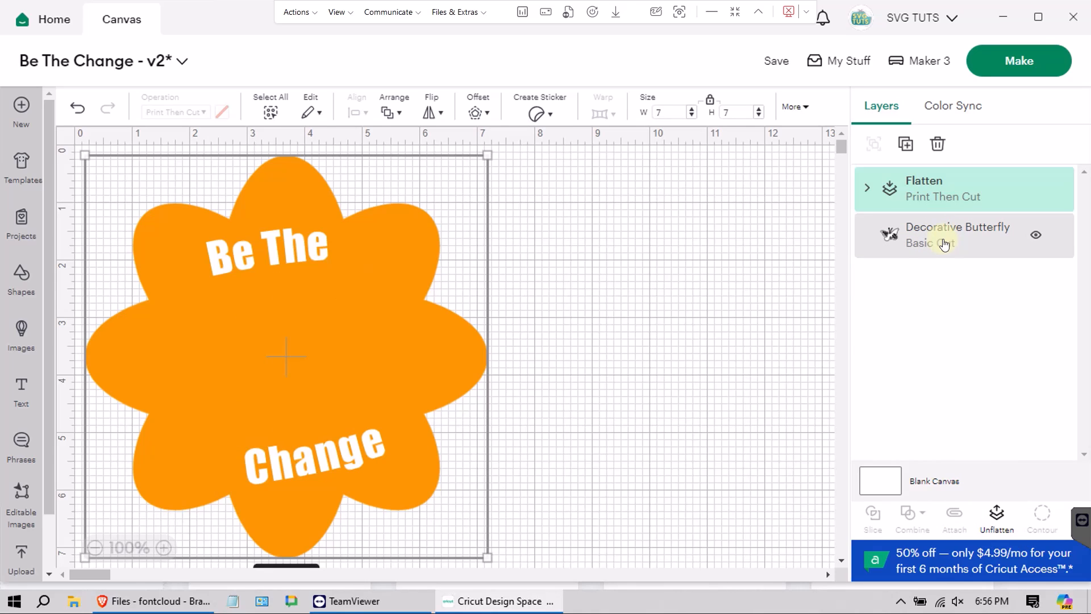
shift+click(943, 238)
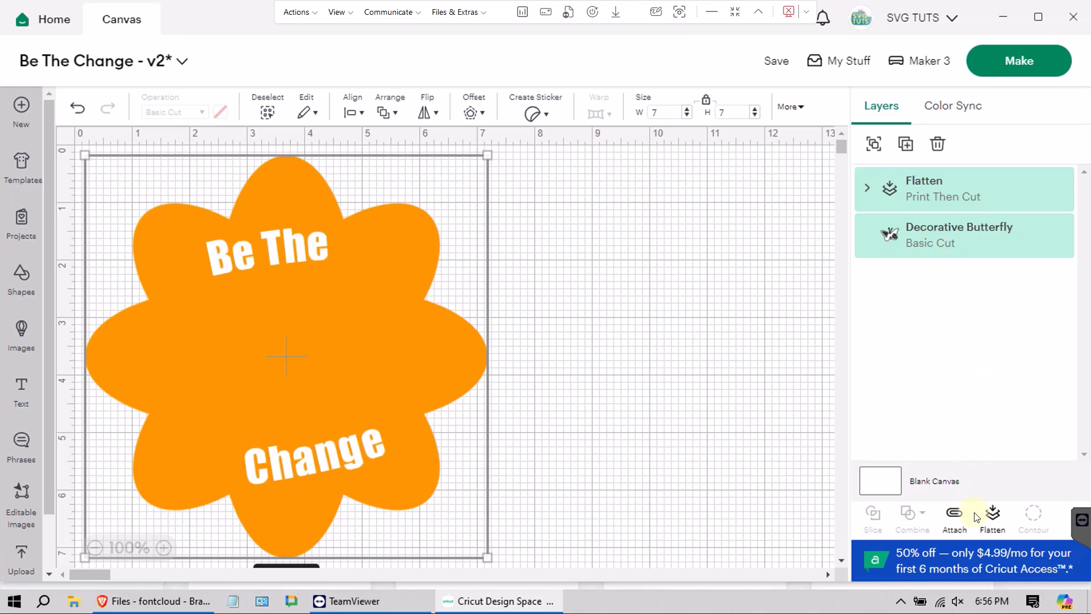
click(954, 514)
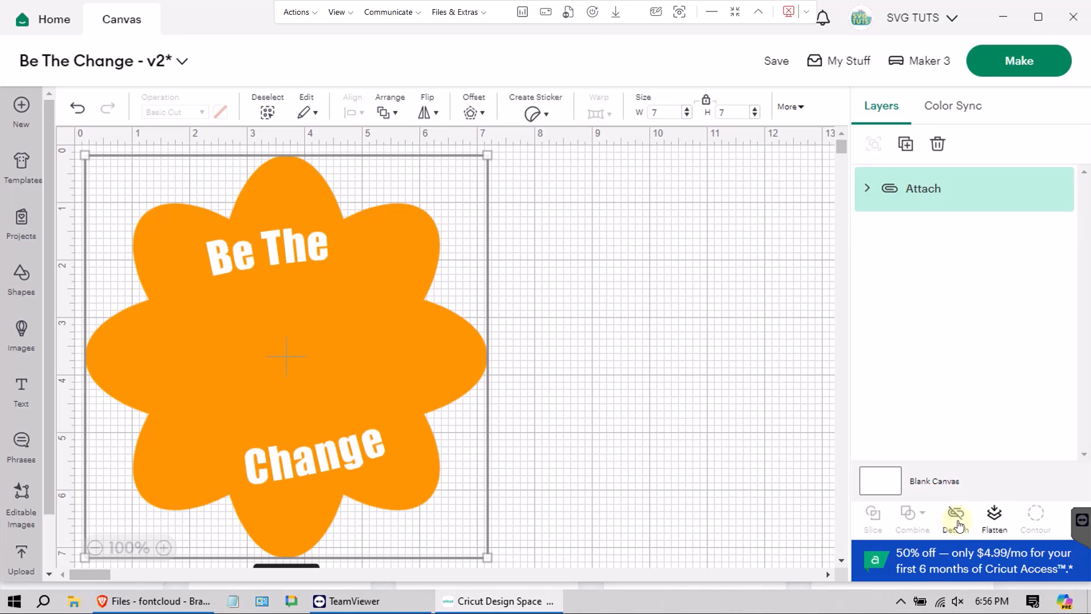
Step: Start making the attached design, check its layout on the mat, and continue to the printing stage
click(1021, 64)
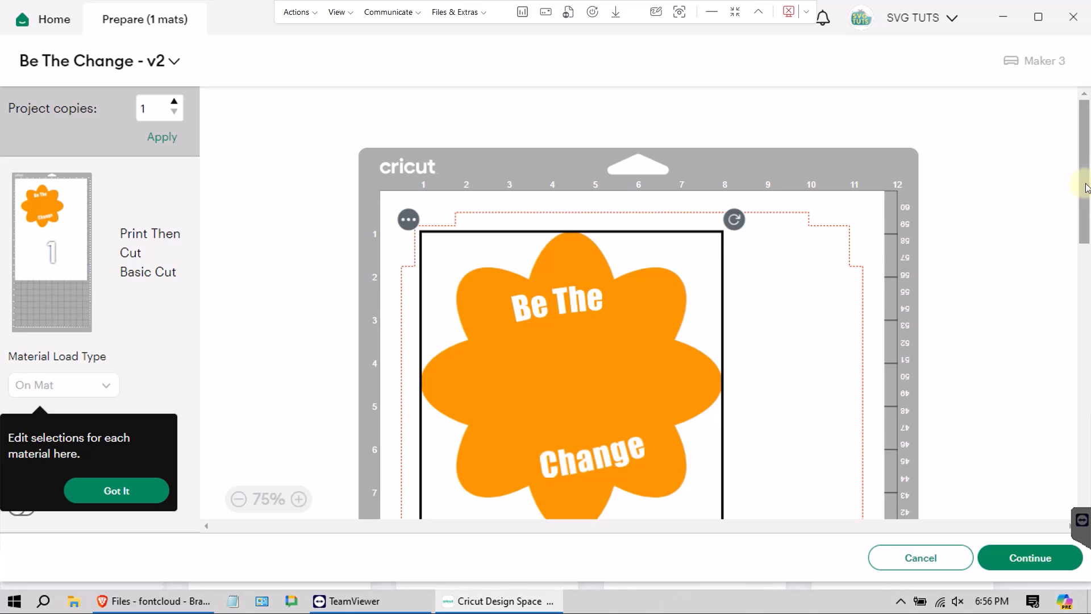
scroll(1087, 187, down, 3)
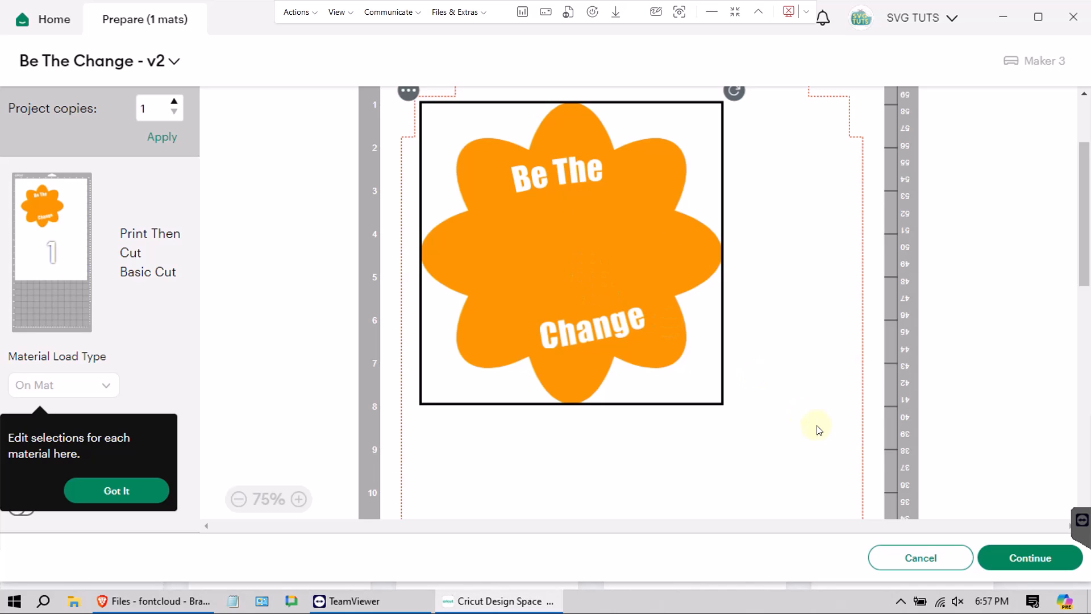
click(1021, 557)
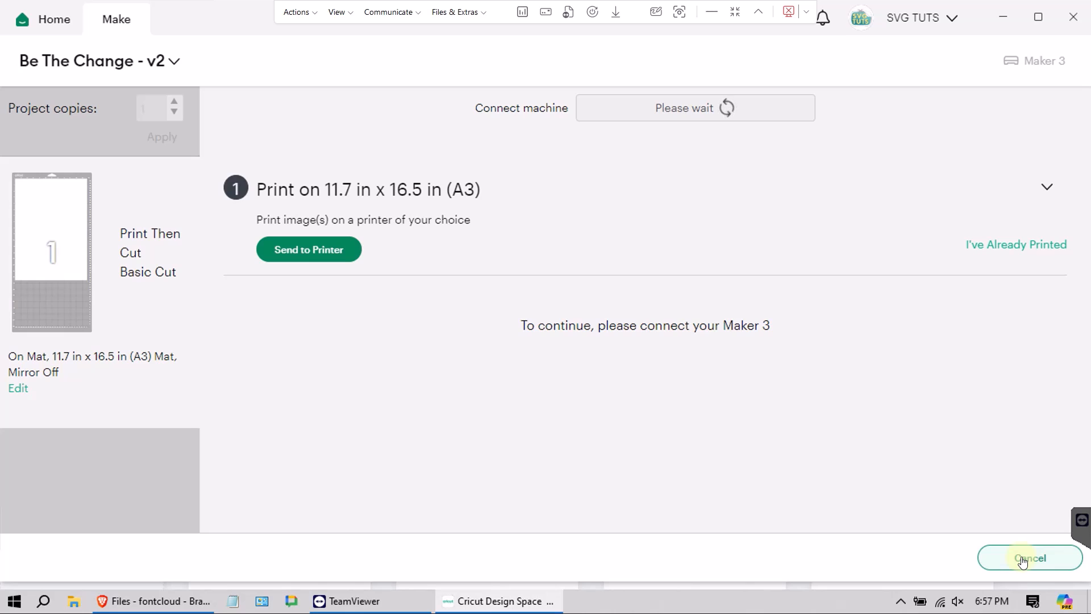
Step: Set up the design's print with the system dialog enabled and Microsoft Print to PDF as the printer
click(325, 250)
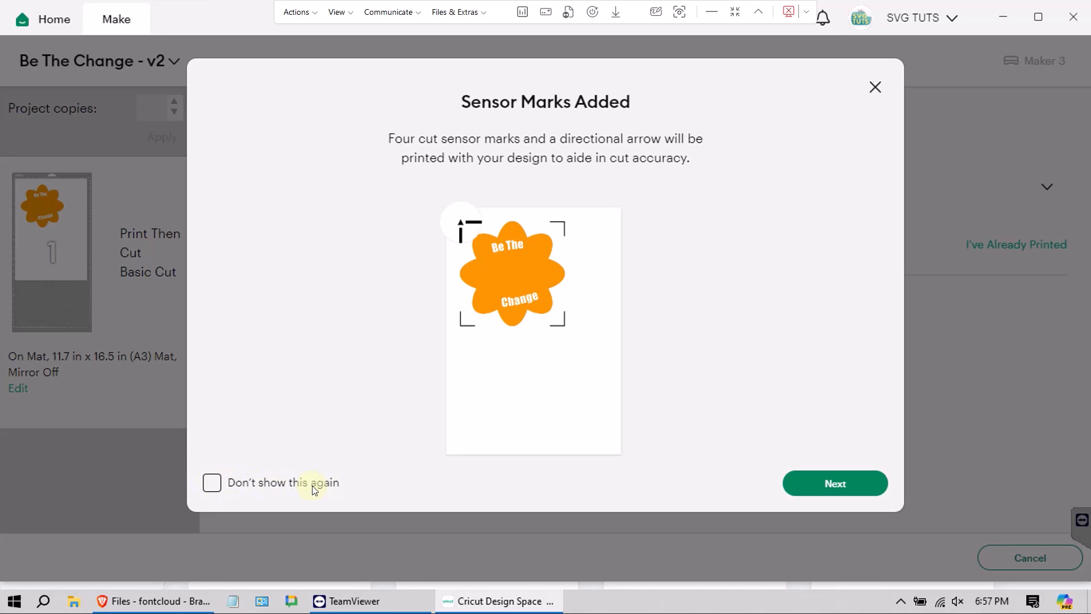
click(849, 486)
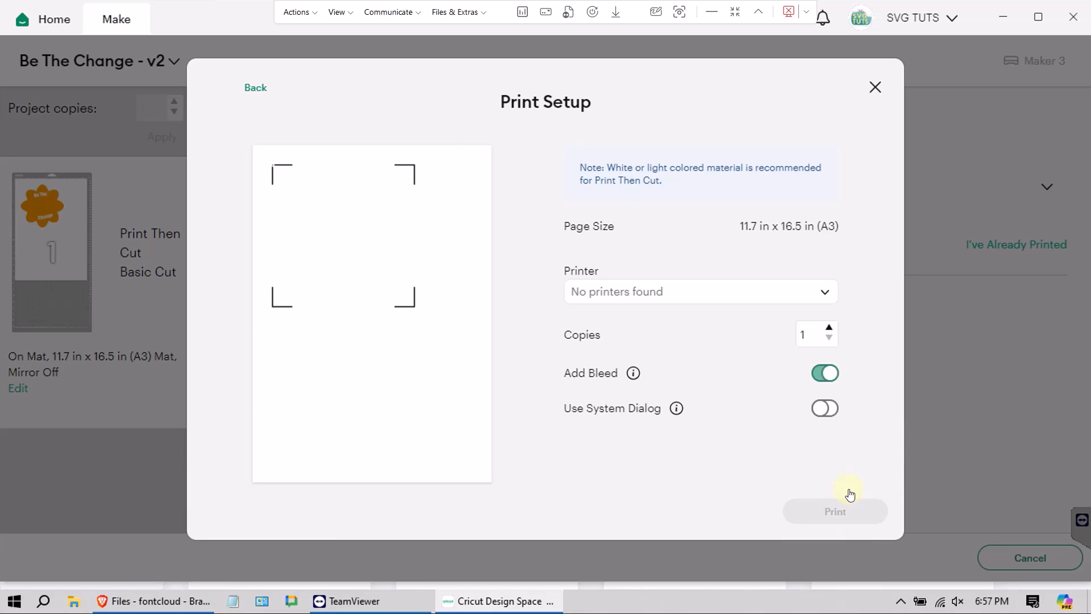
click(832, 409)
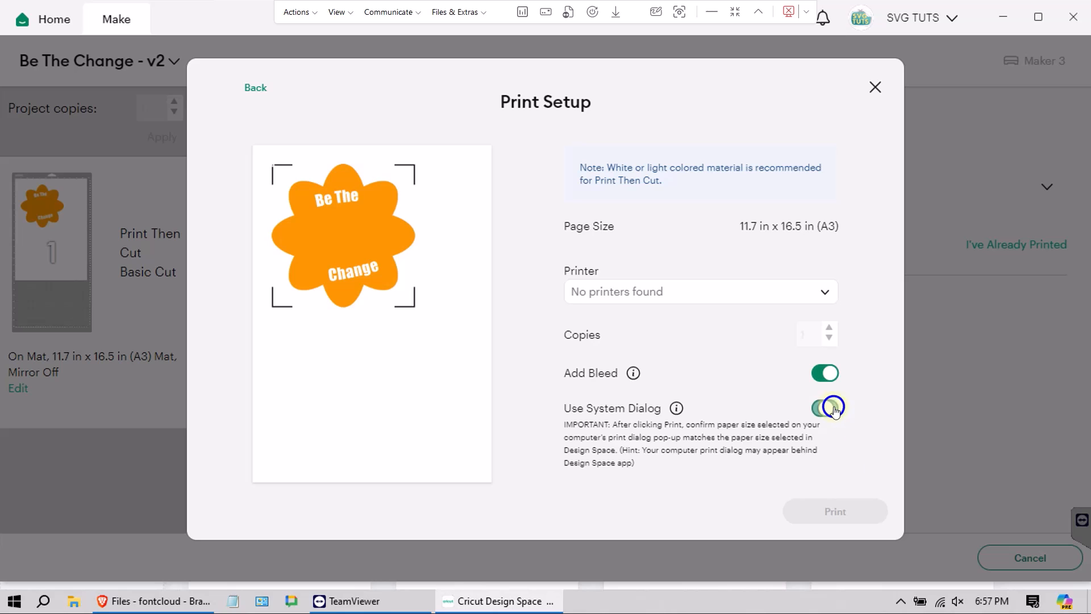
click(750, 290)
click(751, 294)
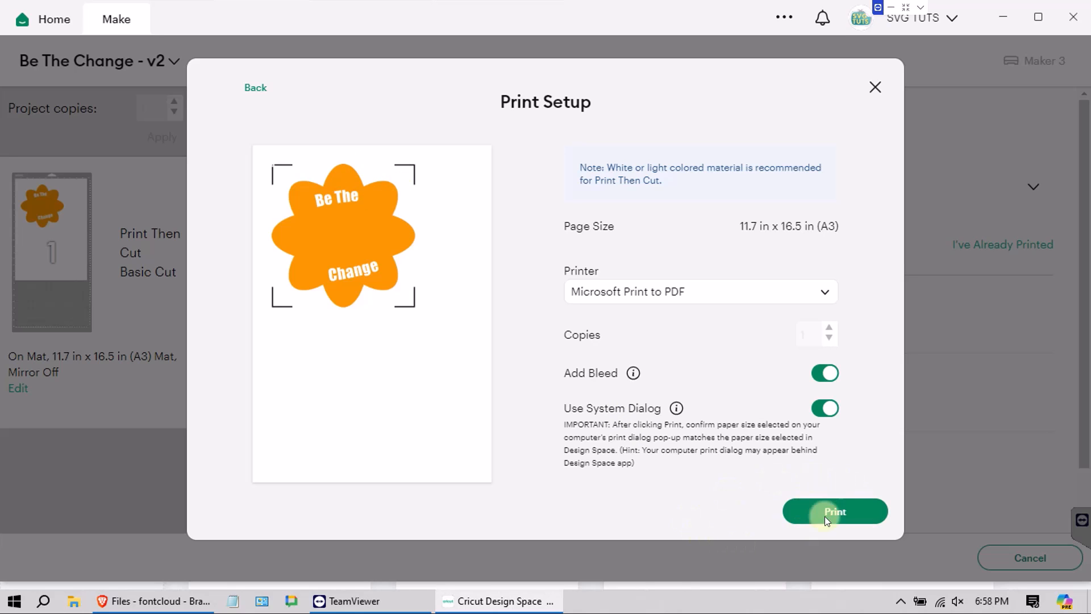
Step: Close the print setup and mark the design as already printed to reach the base material selection
click(876, 86)
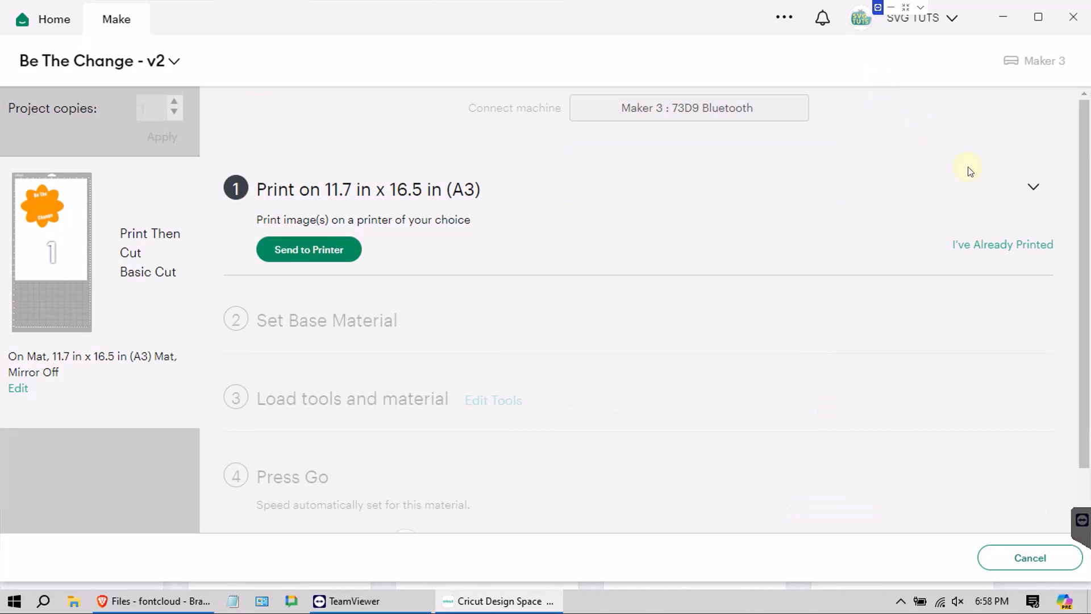
click(1003, 245)
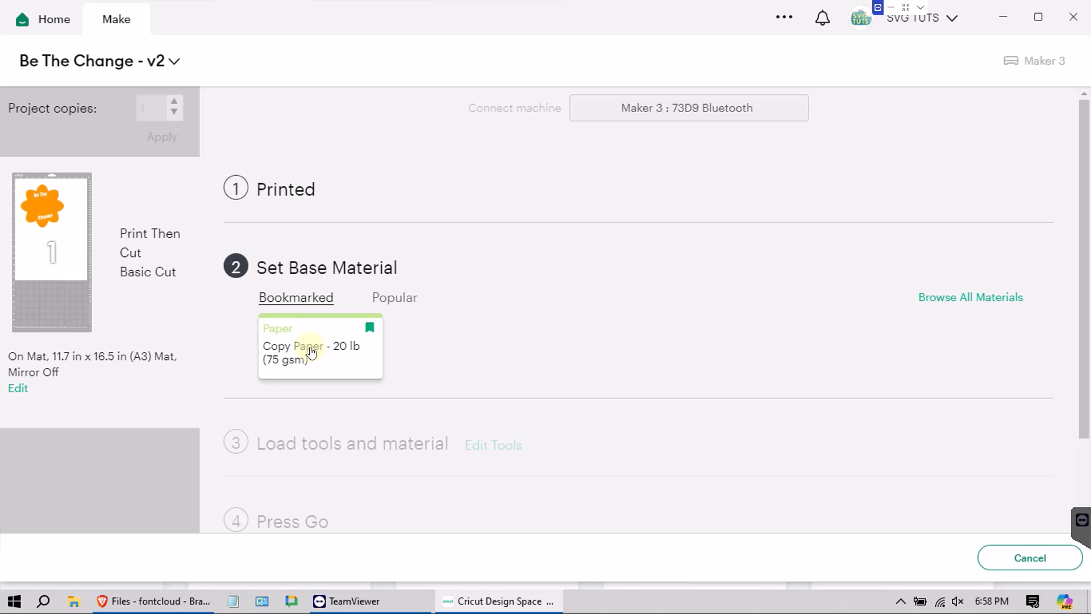